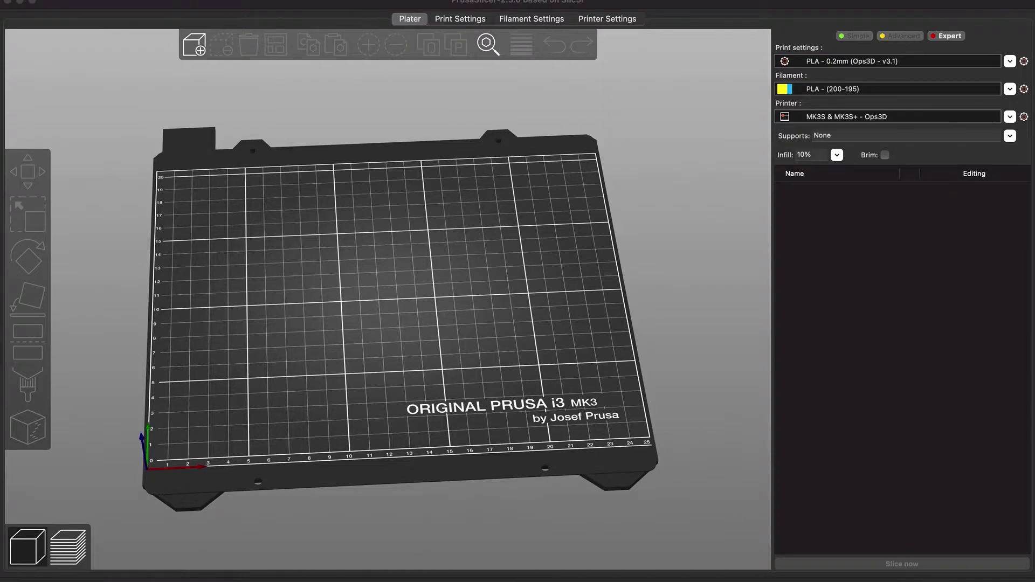
Step: Load Base_02.stl onto the print bed and clear its selection
{"action": "left_click_drag", "start_coordinate": [771, 81], "coordinate": [414, 275]}
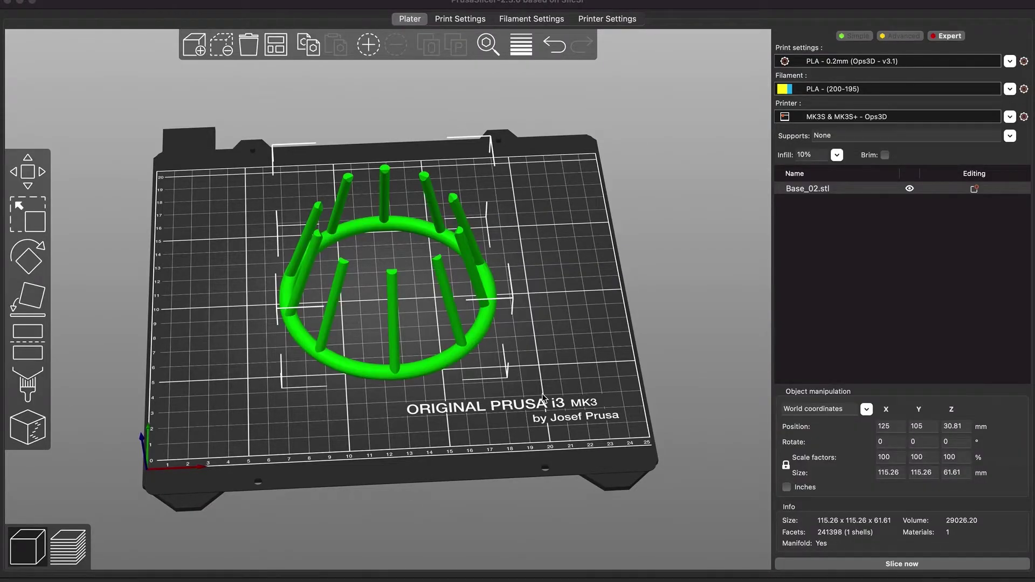
{"action": "left_click_drag", "start_coordinate": [542, 396], "coordinate": [553, 391]}
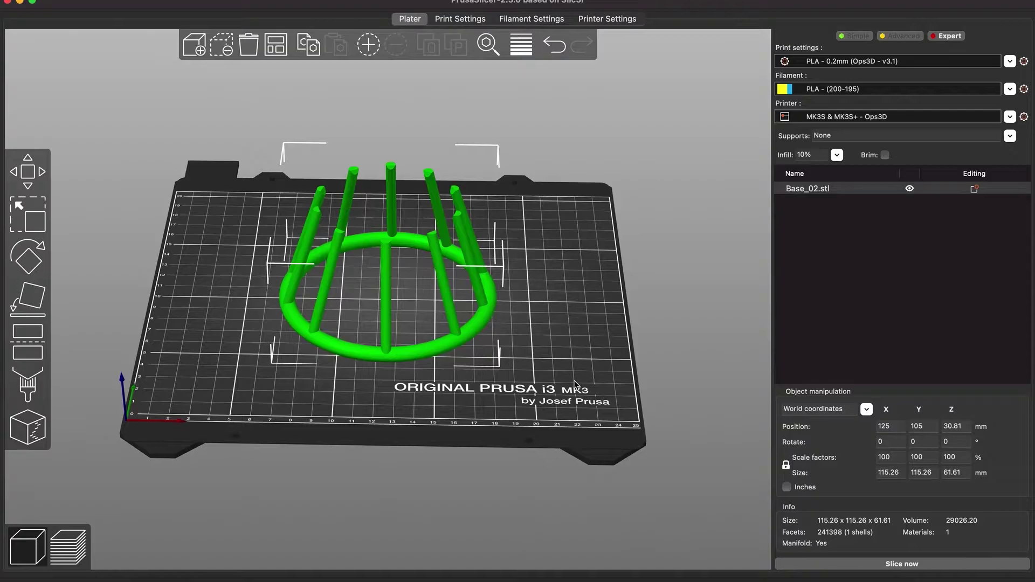
{"action": "mouse_move", "coordinate": [577, 348]}
{"action": "left_mouse_down"}
{"action": "mouse_move", "coordinate": [577, 334]}
{"action": "mouse_move", "coordinate": [578, 348]}
{"action": "left_mouse_up"}
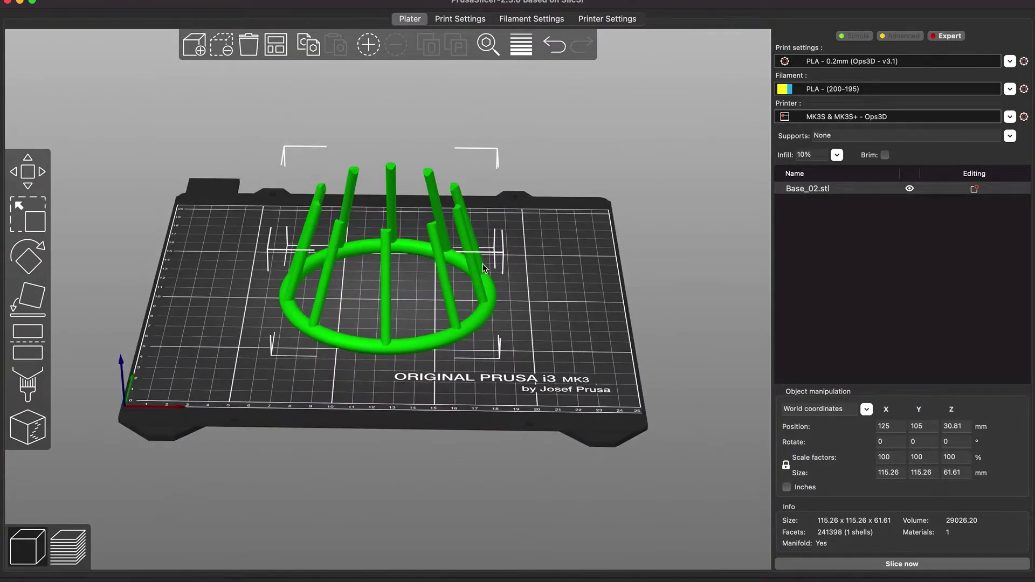
{"action": "left_click", "coordinate": [215, 287]}
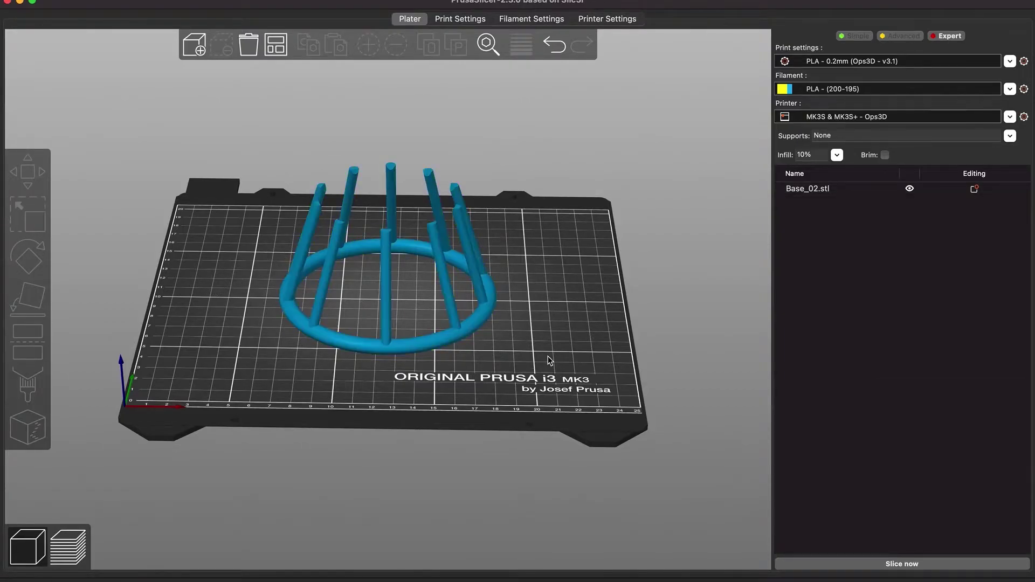
Step: Inspect the ring base and its angled rods on the bed from raised, side and low viewpoints
{"action": "scroll", "coordinate": [550, 360], "scroll_direction": "up", "scroll_amount": 2}
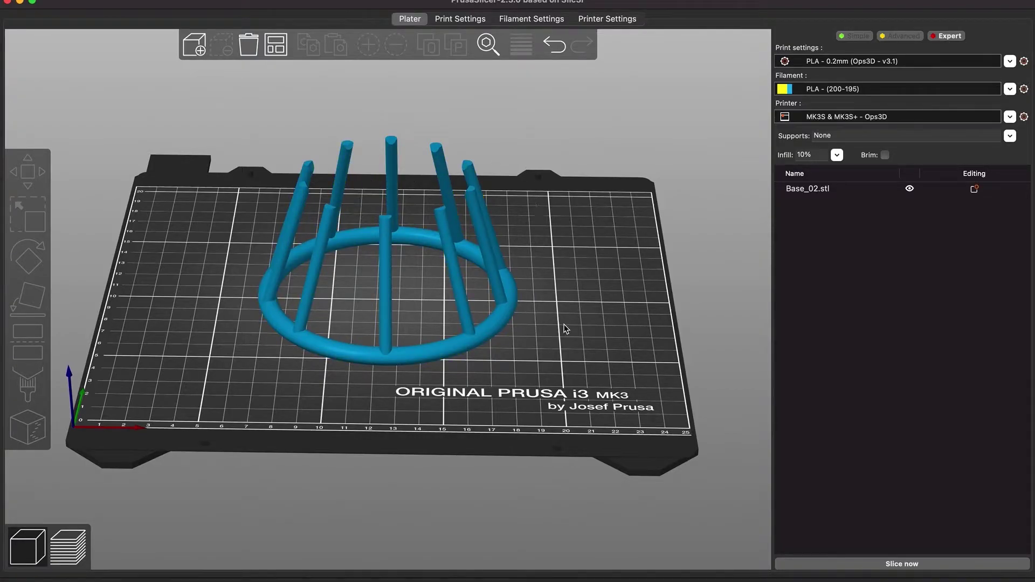
{"action": "mouse_move", "coordinate": [545, 395]}
{"action": "left_mouse_down"}
{"action": "mouse_move", "coordinate": [537, 380]}
{"action": "mouse_move", "coordinate": [542, 393]}
{"action": "left_mouse_up"}
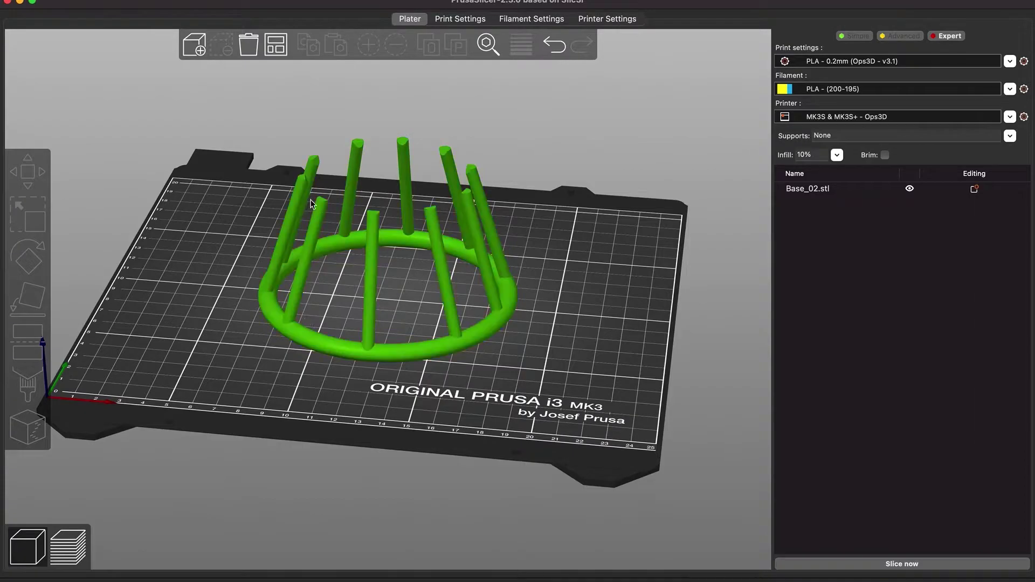
{"action": "mouse_move", "coordinate": [566, 360]}
{"action": "left_mouse_down"}
{"action": "mouse_move", "coordinate": [572, 368]}
{"action": "mouse_move", "coordinate": [574, 355]}
{"action": "mouse_move", "coordinate": [574, 367]}
{"action": "mouse_move", "coordinate": [582, 348]}
{"action": "left_mouse_up"}
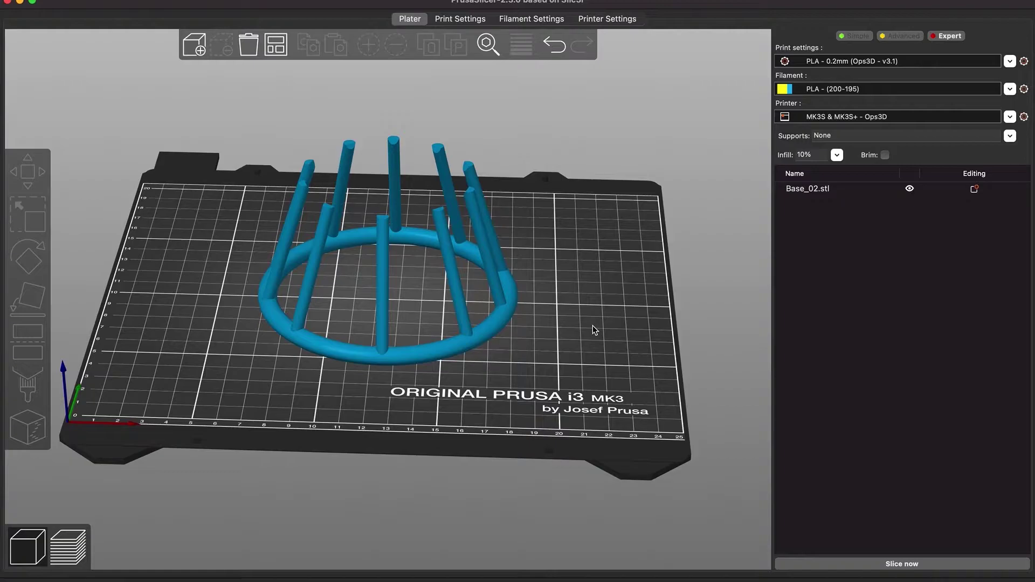
{"action": "mouse_move", "coordinate": [508, 393]}
{"action": "left_mouse_down"}
{"action": "mouse_move", "coordinate": [506, 376]}
{"action": "mouse_move", "coordinate": [508, 386]}
{"action": "left_mouse_up"}
{"action": "left_click_drag", "start_coordinate": [490, 338], "coordinate": [485, 328]}
{"action": "left_click_drag", "start_coordinate": [489, 377], "coordinate": [488, 353]}
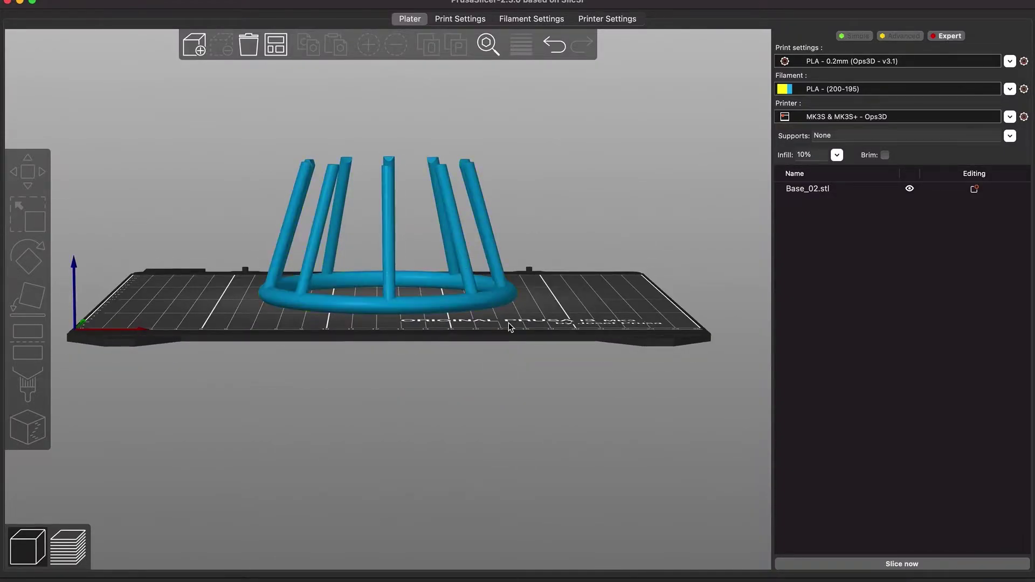
{"action": "left_click_drag", "start_coordinate": [561, 357], "coordinate": [563, 365]}
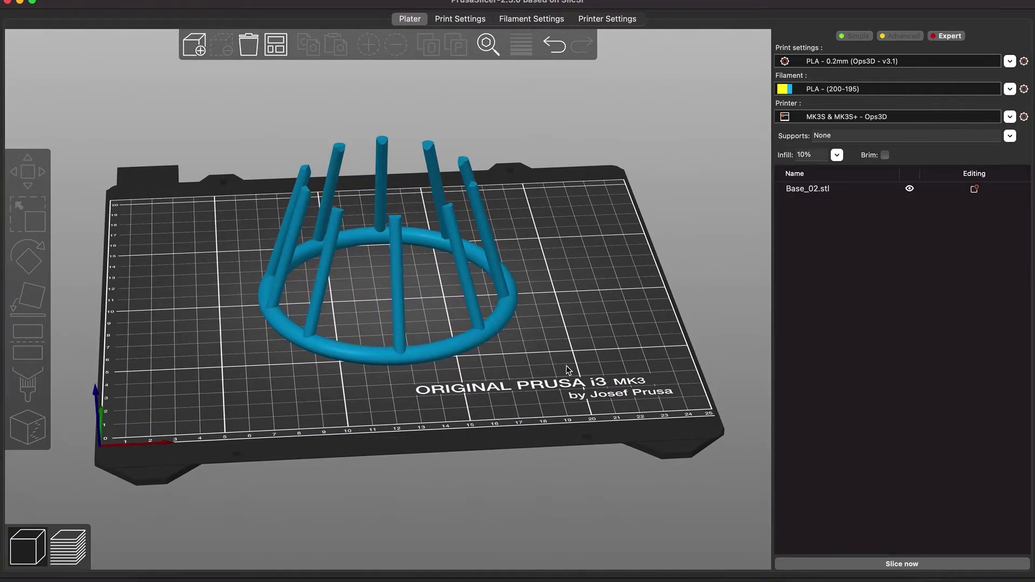
{"action": "left_click_drag", "start_coordinate": [587, 382], "coordinate": [592, 418]}
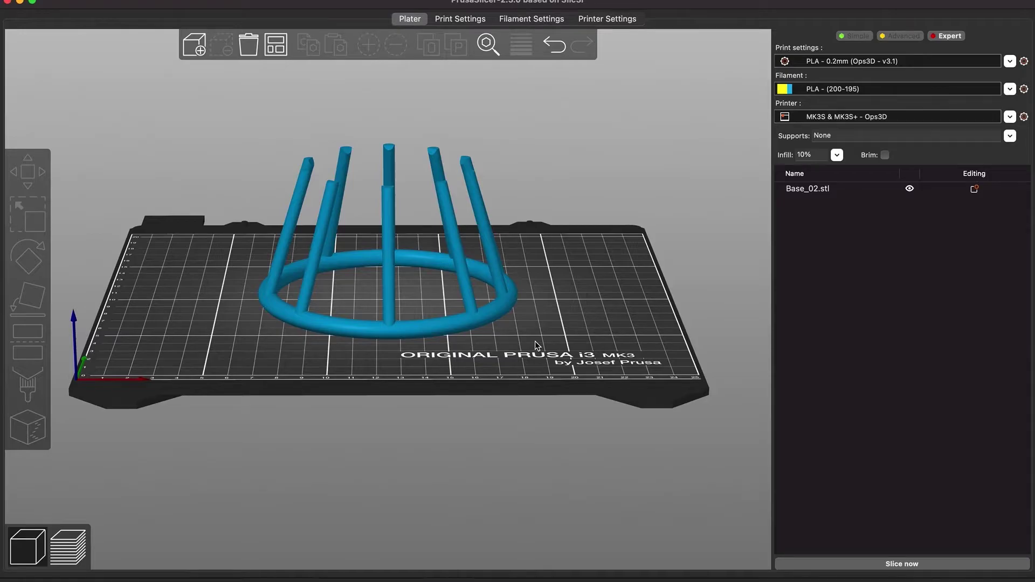
Step: Review the print profile's layer, perimeter and infill settings, and return to the model on the bed
{"action": "left_click", "coordinate": [1024, 62]}
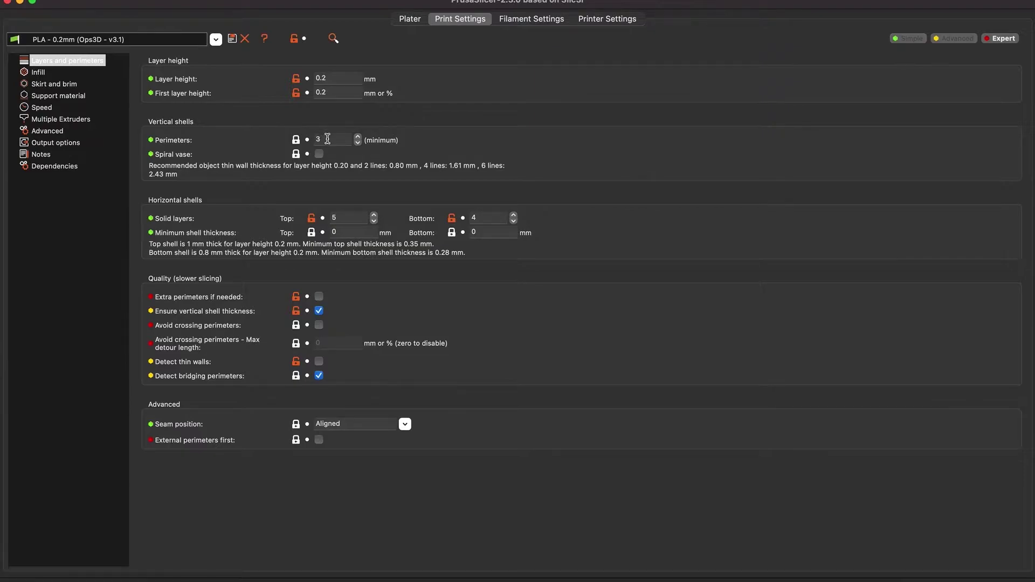
{"action": "mouse_move", "coordinate": [327, 139]}
{"action": "left_click", "coordinate": [44, 73]}
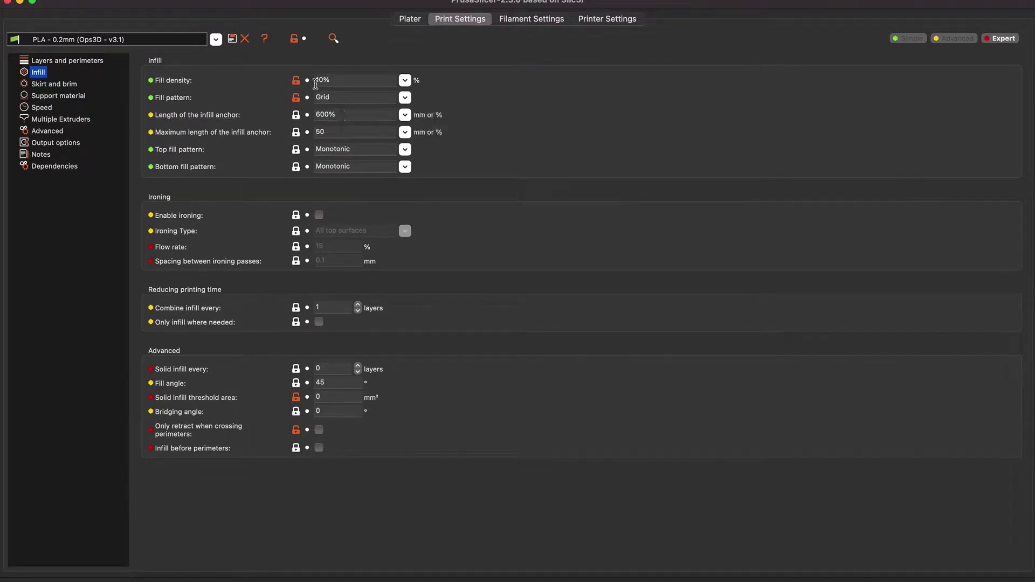
{"action": "left_click", "coordinate": [409, 19]}
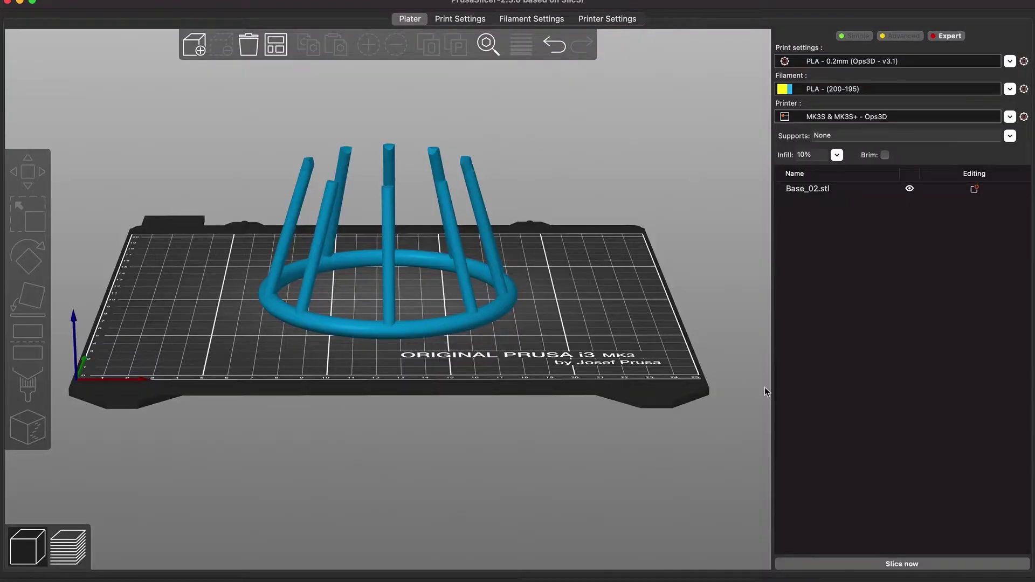
Step: Slice the model and lower the upper limit of the layer preview to 45.00 mm
{"action": "left_click", "coordinate": [861, 565]}
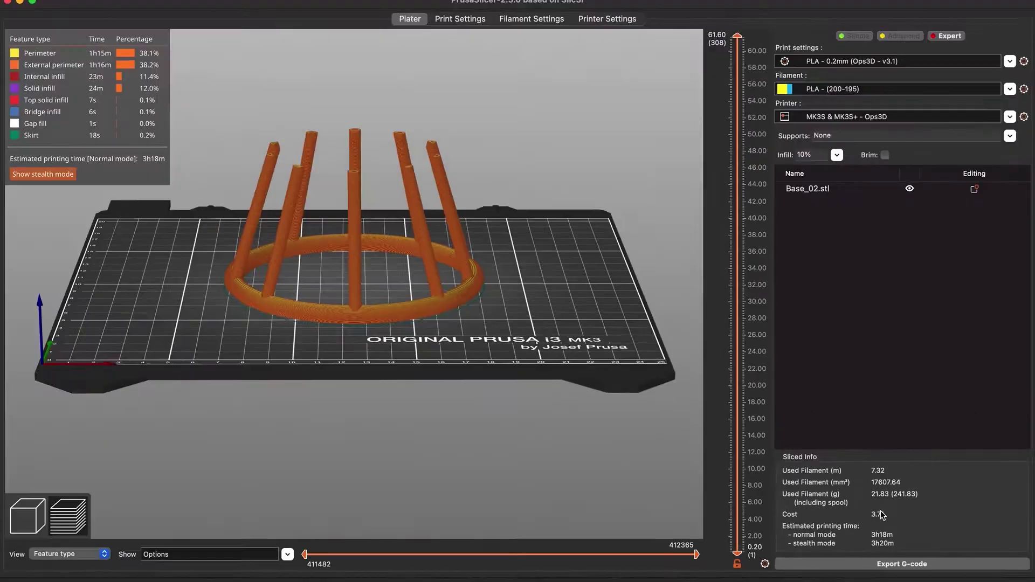
{"action": "left_click_drag", "start_coordinate": [546, 306], "coordinate": [546, 319]}
{"action": "left_click", "coordinate": [736, 123]}
{"action": "left_click", "coordinate": [737, 176]}
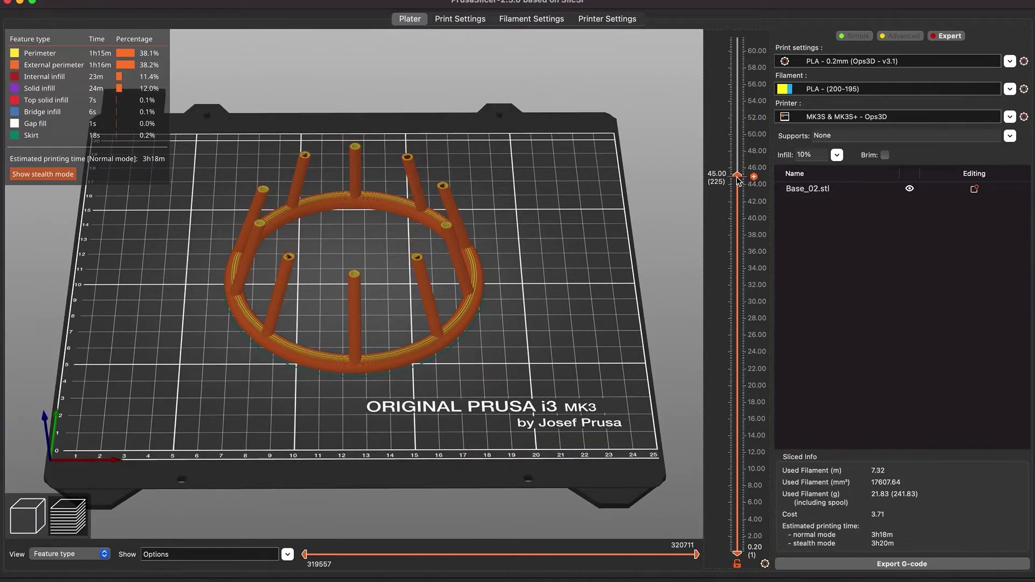
Step: Examine the infill inside the cut rods up close, lowering the layer preview to 37.40 mm and 33.60 mm
{"action": "scroll", "coordinate": [565, 294], "scroll_direction": "up", "scroll_amount": 5}
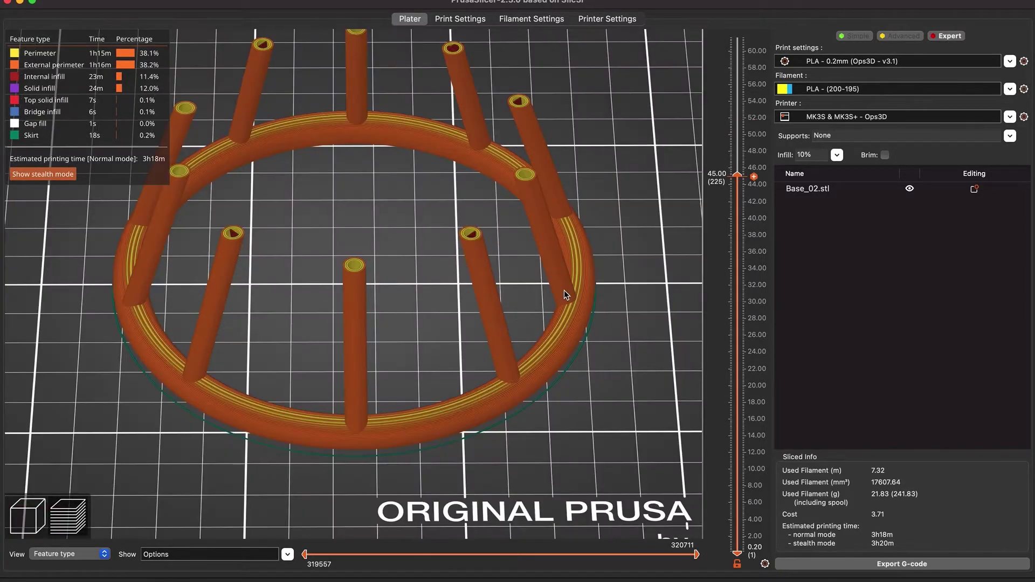
{"action": "left_click_drag", "start_coordinate": [567, 303], "coordinate": [567, 306]}
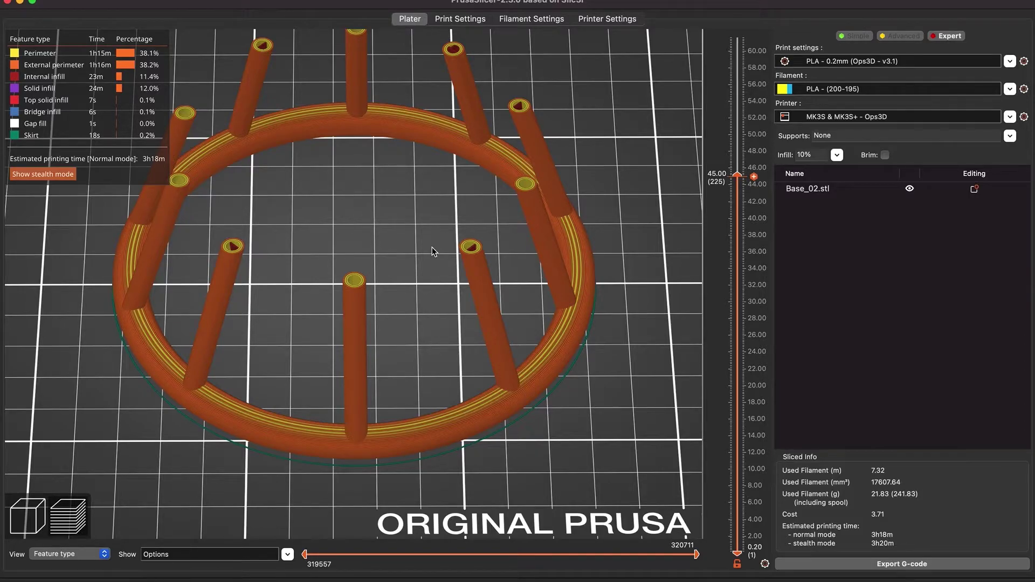
{"action": "key", "text": "1"}
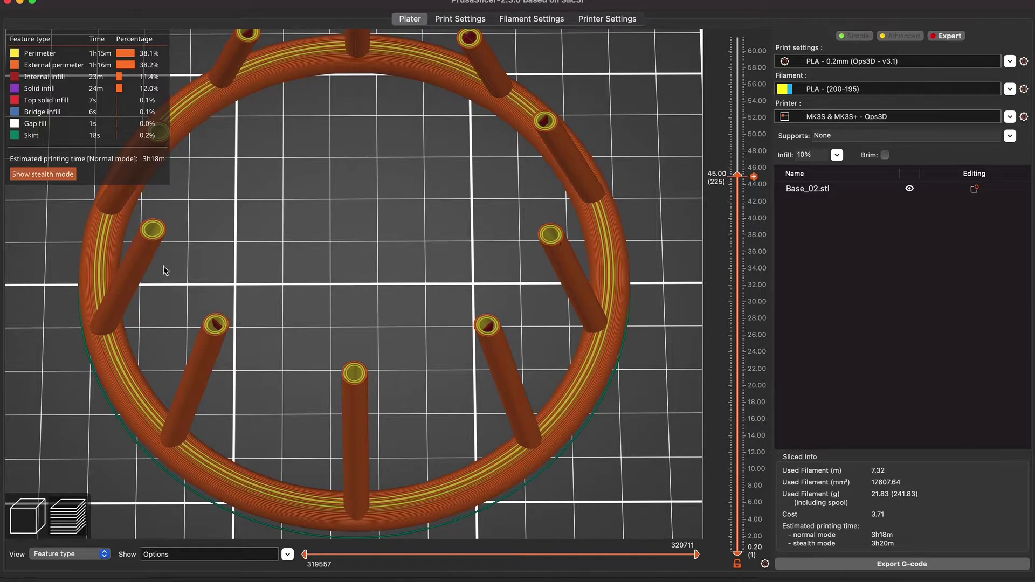
{"action": "scroll", "coordinate": [211, 210], "scroll_direction": "down", "scroll_amount": 1}
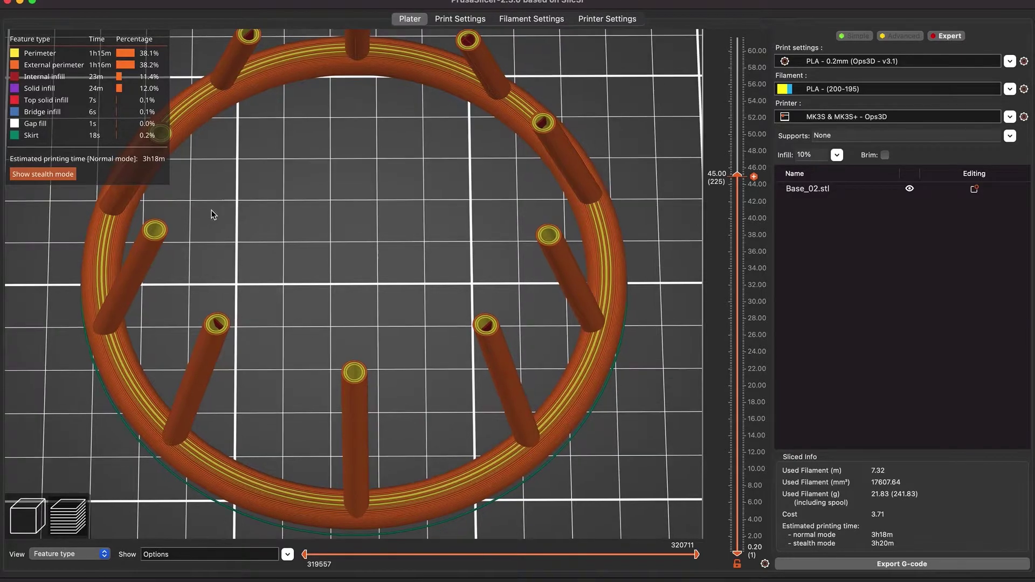
{"action": "scroll", "coordinate": [212, 213], "scroll_direction": "down", "scroll_amount": 4}
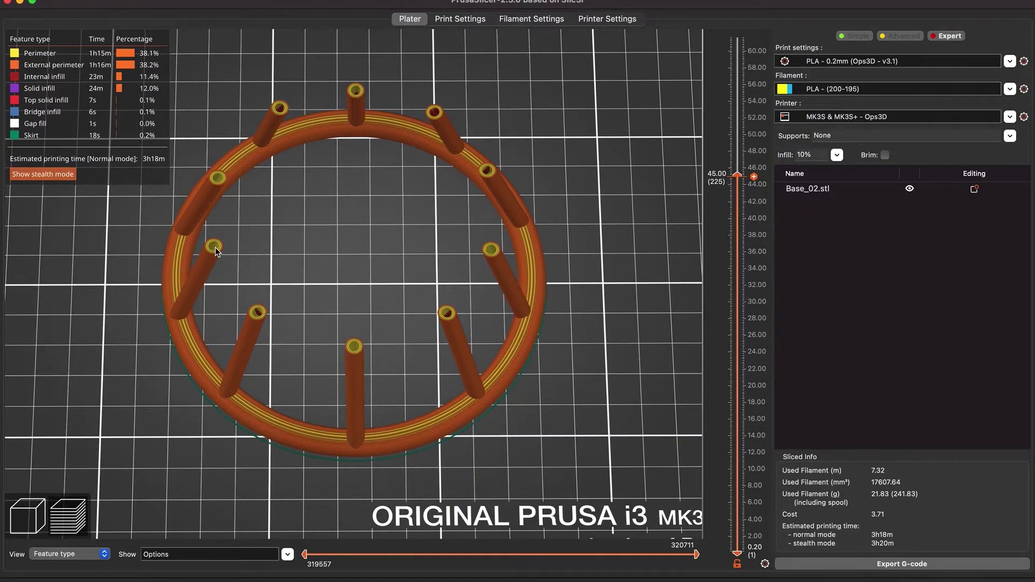
{"action": "scroll", "coordinate": [215, 250], "scroll_direction": "up", "scroll_amount": 3}
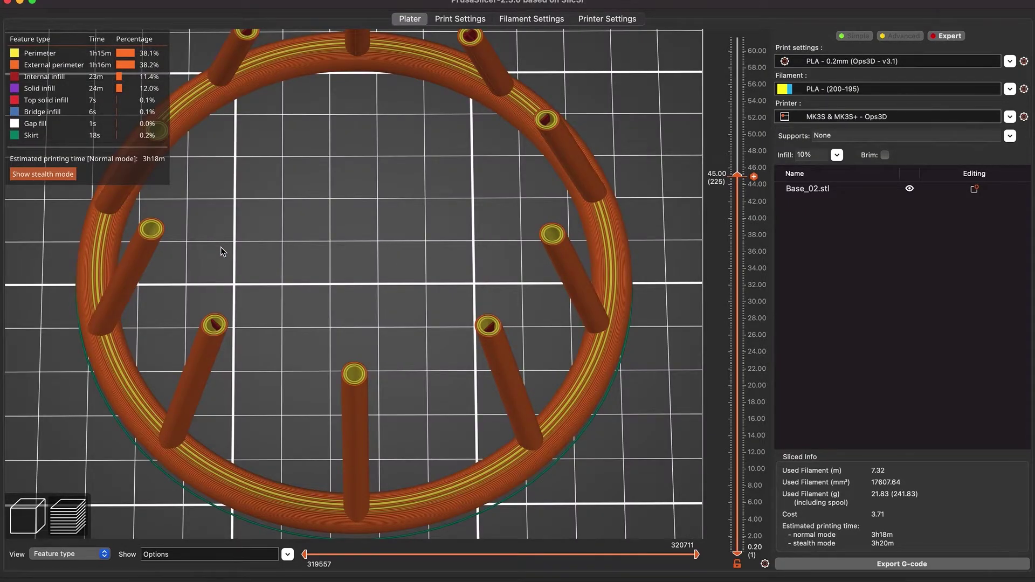
{"action": "scroll", "coordinate": [739, 191], "scroll_direction": "down", "scroll_amount": 3}
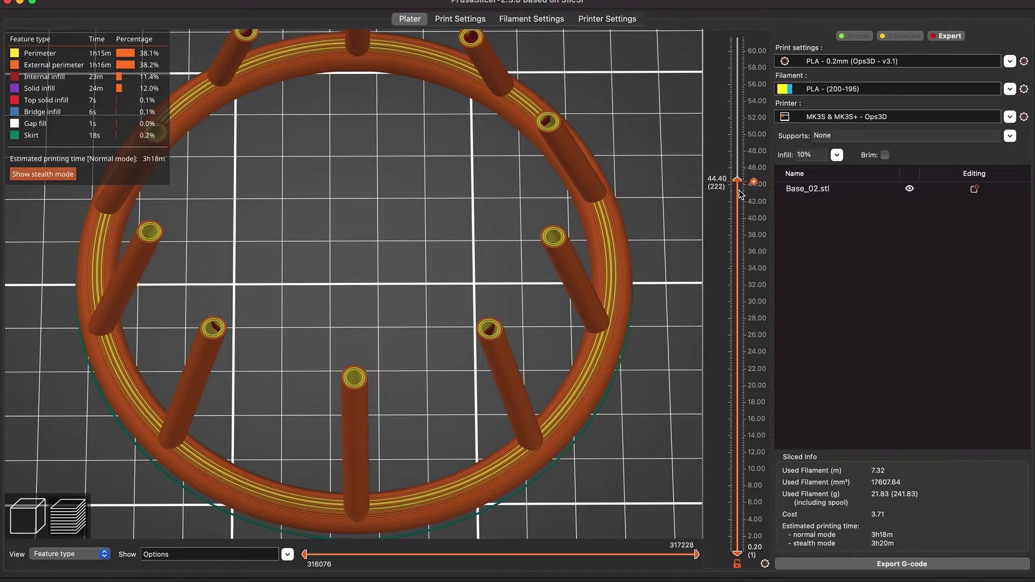
{"action": "left_click_drag", "start_coordinate": [740, 194], "coordinate": [740, 244]}
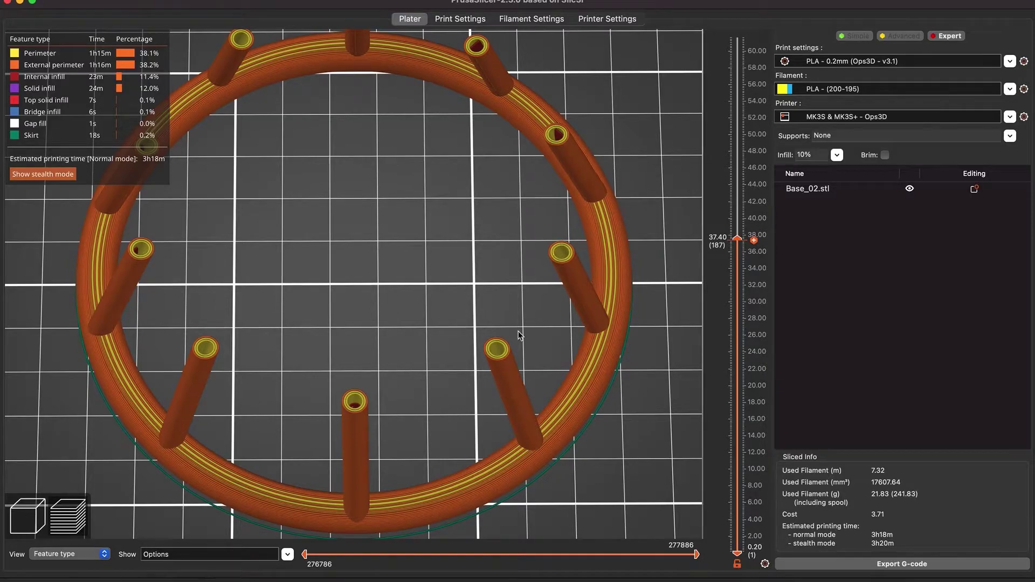
{"action": "left_click_drag", "start_coordinate": [737, 238], "coordinate": [737, 270]}
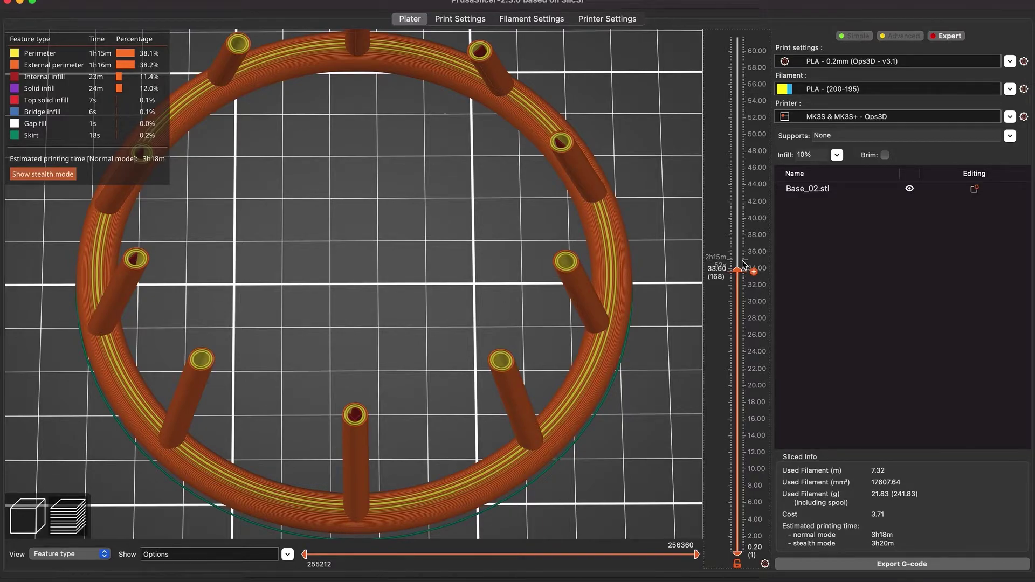
Step: Change the print profile's infill pattern to Gyroid and slice the model again
{"action": "key", "text": "Tab"}
{"action": "scroll", "coordinate": [386, 360], "scroll_direction": "down", "scroll_amount": 4}
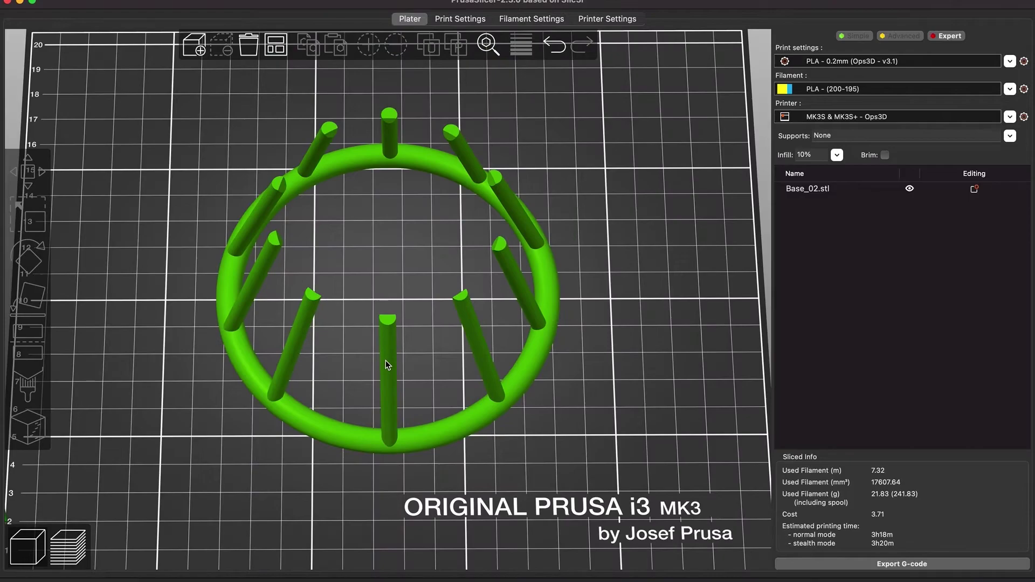
{"action": "left_click", "coordinate": [1023, 61]}
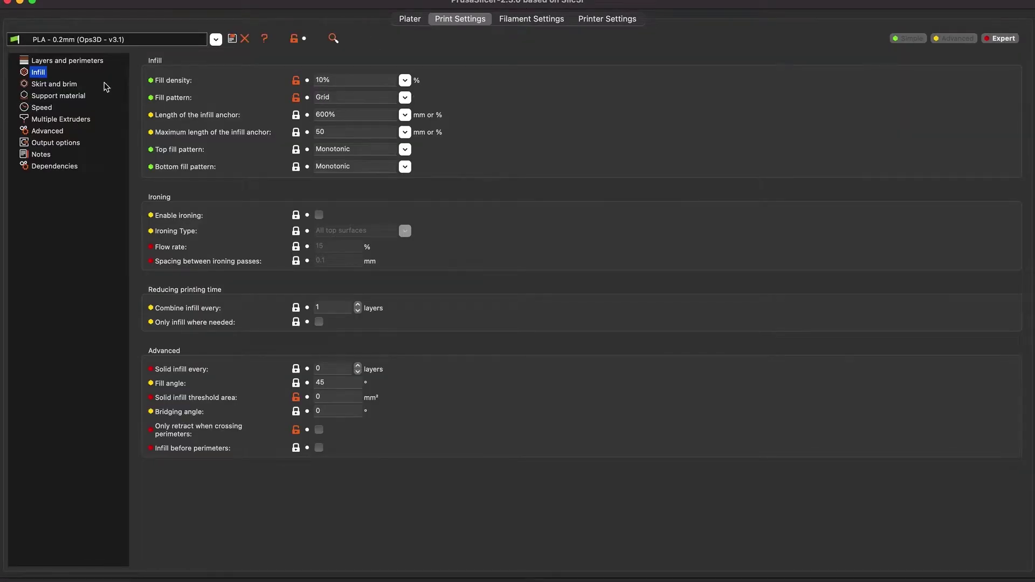
{"action": "left_click", "coordinate": [405, 97]}
{"action": "left_click", "coordinate": [367, 212]}
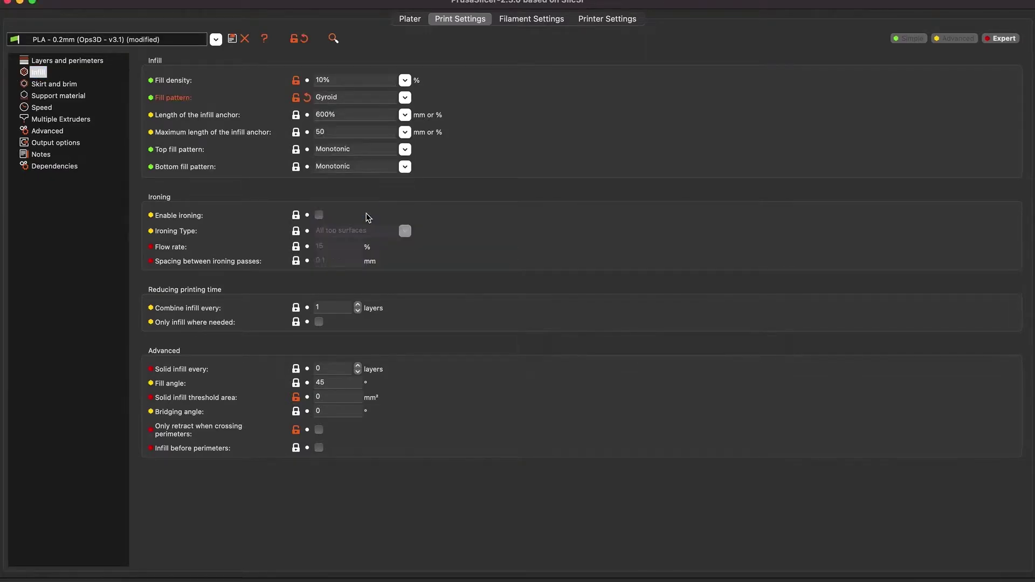
{"action": "left_click", "coordinate": [408, 20]}
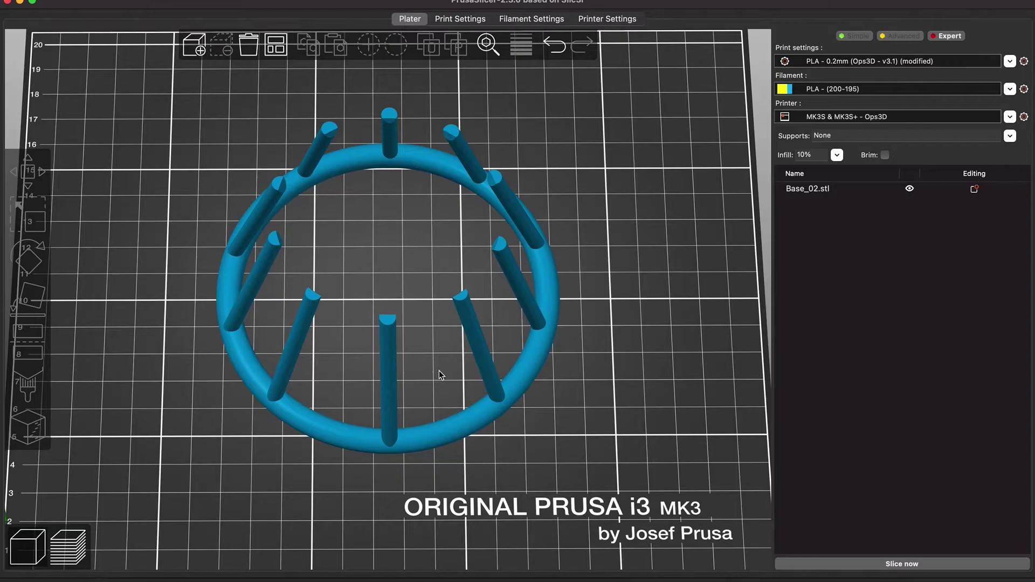
{"action": "left_click", "coordinate": [803, 564]}
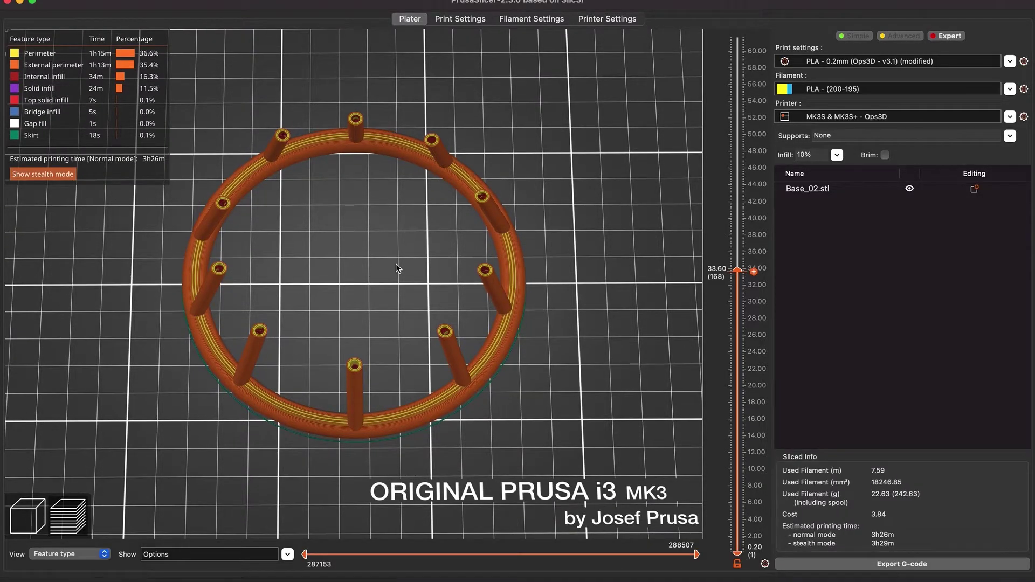
Step: Examine the gyroid infill inside the rods and ring, lowering the layer preview to 30.80 mm and 6.60 mm
{"action": "scroll", "coordinate": [396, 268], "scroll_direction": "up", "scroll_amount": 3}
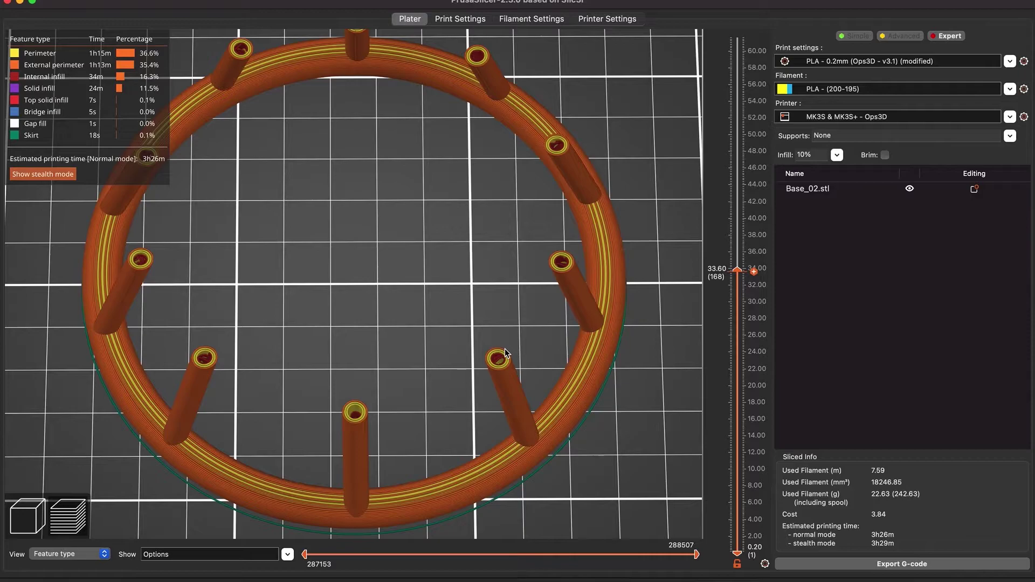
{"action": "scroll", "coordinate": [484, 367], "scroll_direction": "up", "scroll_amount": 5}
{"action": "scroll", "coordinate": [484, 367], "scroll_direction": "down", "scroll_amount": 4}
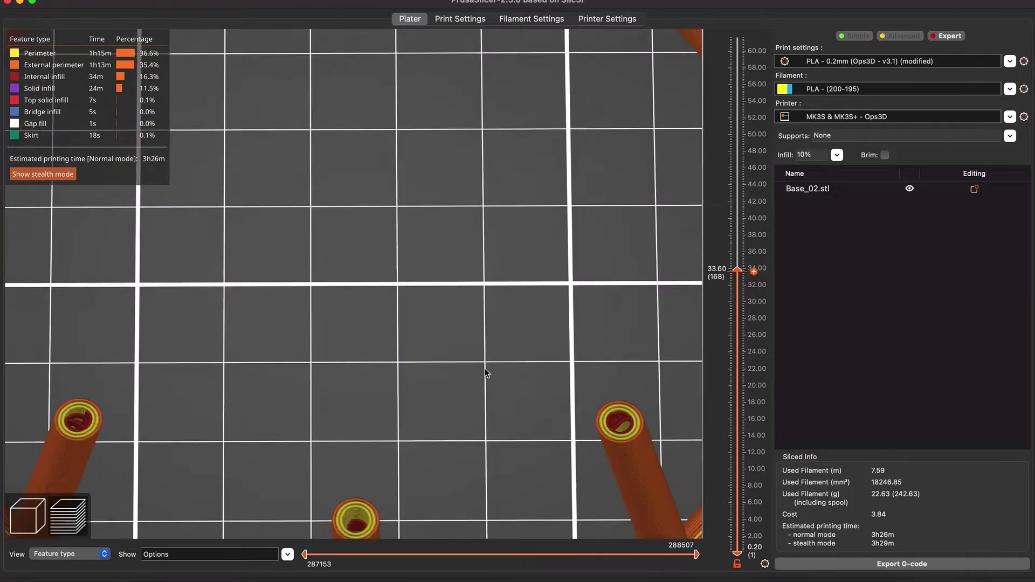
{"action": "scroll", "coordinate": [484, 367], "scroll_direction": "down", "scroll_amount": 2}
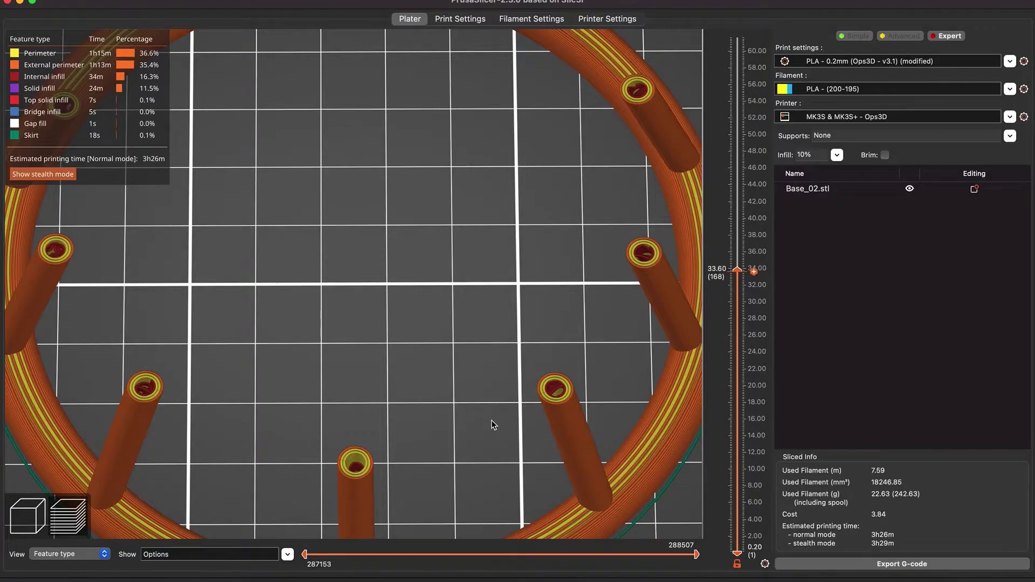
{"action": "scroll", "coordinate": [580, 202], "scroll_direction": "up", "scroll_amount": 3}
{"action": "scroll", "coordinate": [580, 202], "scroll_direction": "down", "scroll_amount": 3}
{"action": "scroll", "coordinate": [580, 202], "scroll_direction": "down", "scroll_amount": 4}
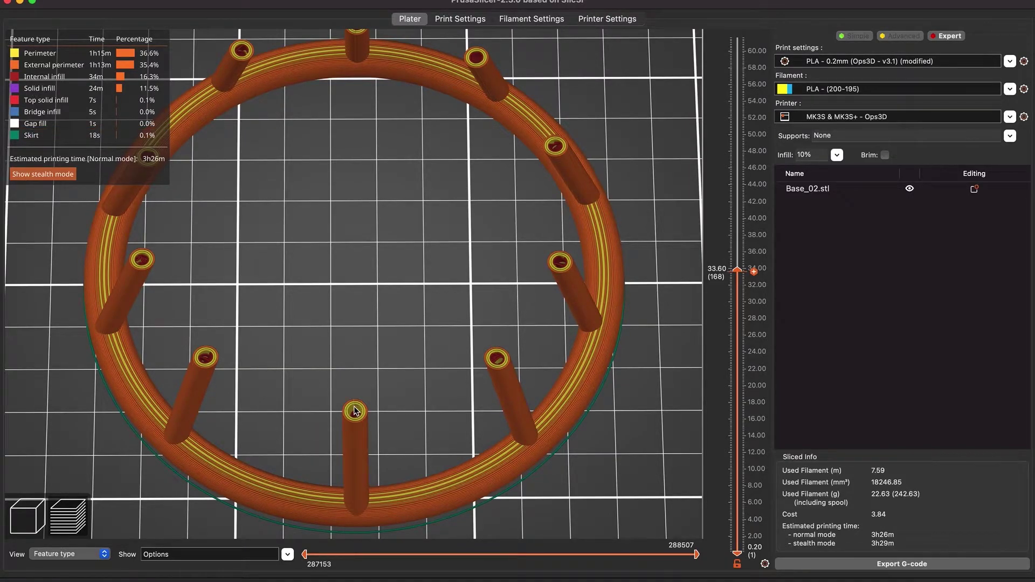
{"action": "left_click_drag", "start_coordinate": [737, 269], "coordinate": [741, 300]}
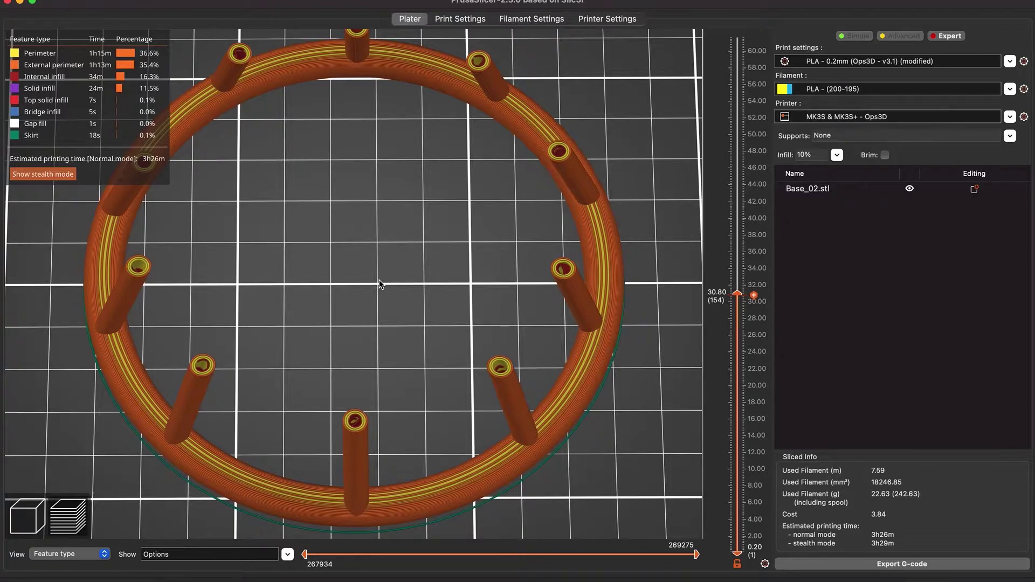
{"action": "left_click_drag", "start_coordinate": [737, 294], "coordinate": [742, 499]}
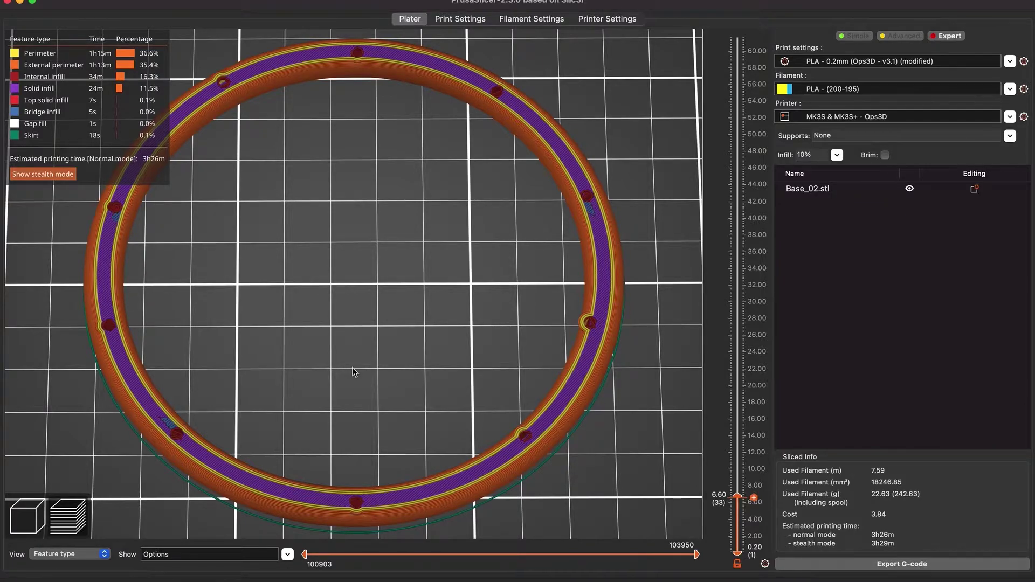
Step: Examine the infill inside the rods, raising the layer preview to 8.00 mm, 9.40 mm and 13.80 mm
{"action": "left_click_drag", "start_coordinate": [739, 497], "coordinate": [742, 489]}
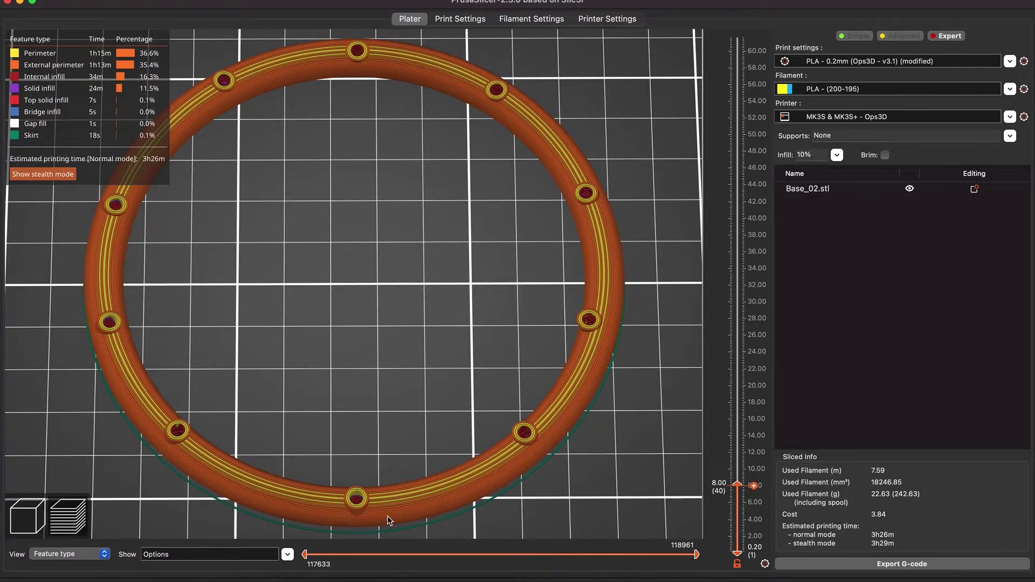
{"action": "left_click_drag", "start_coordinate": [739, 484], "coordinate": [740, 474]}
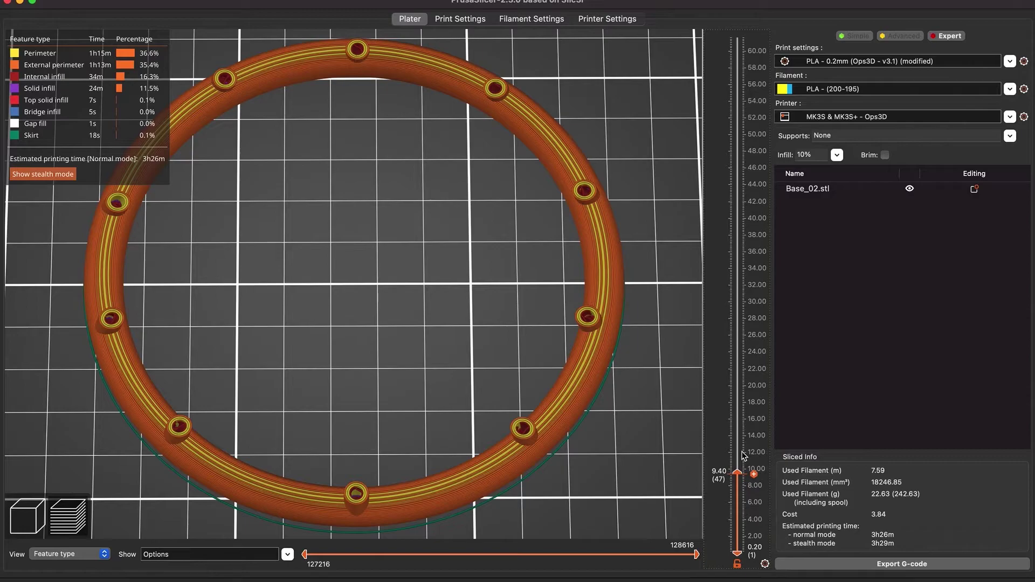
{"action": "left_click_drag", "start_coordinate": [742, 452], "coordinate": [741, 437]}
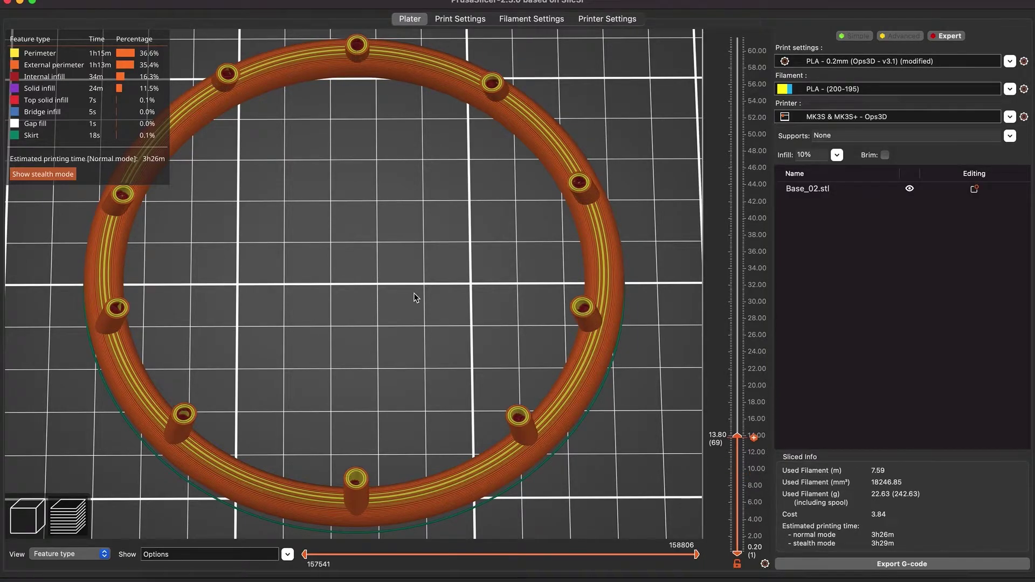
{"action": "scroll", "coordinate": [416, 297], "scroll_direction": "down", "scroll_amount": 3}
{"action": "scroll", "coordinate": [416, 297], "scroll_direction": "down", "scroll_amount": 3}
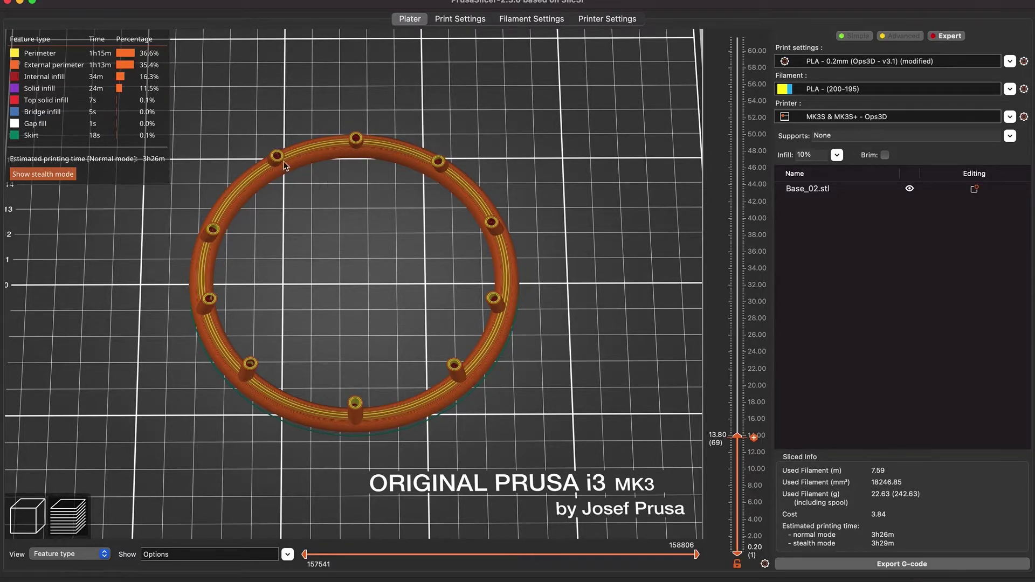
{"action": "scroll", "coordinate": [333, 322], "scroll_direction": "down", "scroll_amount": 1}
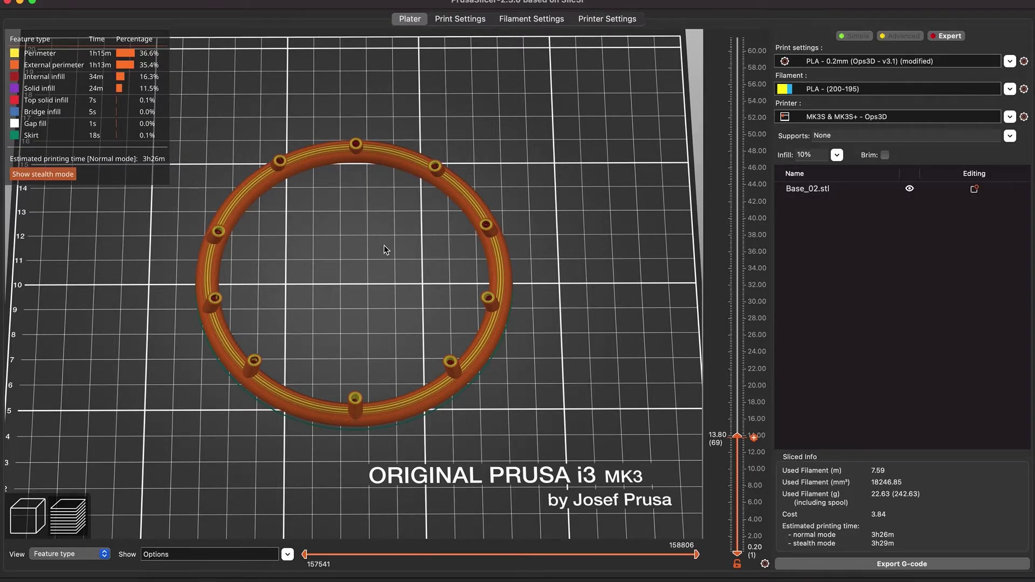
Step: Return to the 3D editor view and add a cylinder modifier to the Base_02.stl object
{"action": "left_click", "coordinate": [30, 520]}
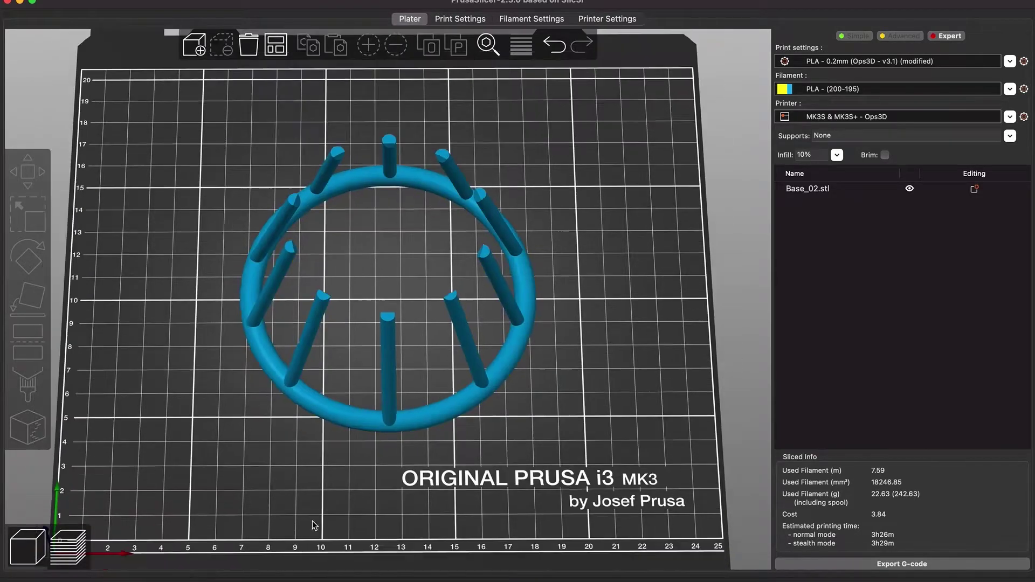
{"action": "scroll", "coordinate": [527, 459], "scroll_direction": "down", "scroll_amount": 3}
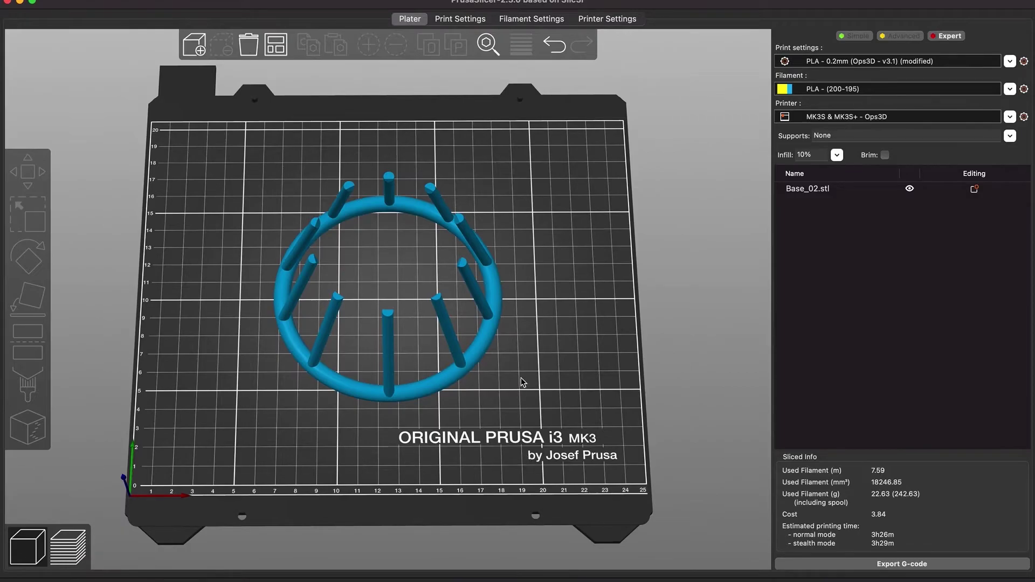
{"action": "left_click", "coordinate": [496, 283]}
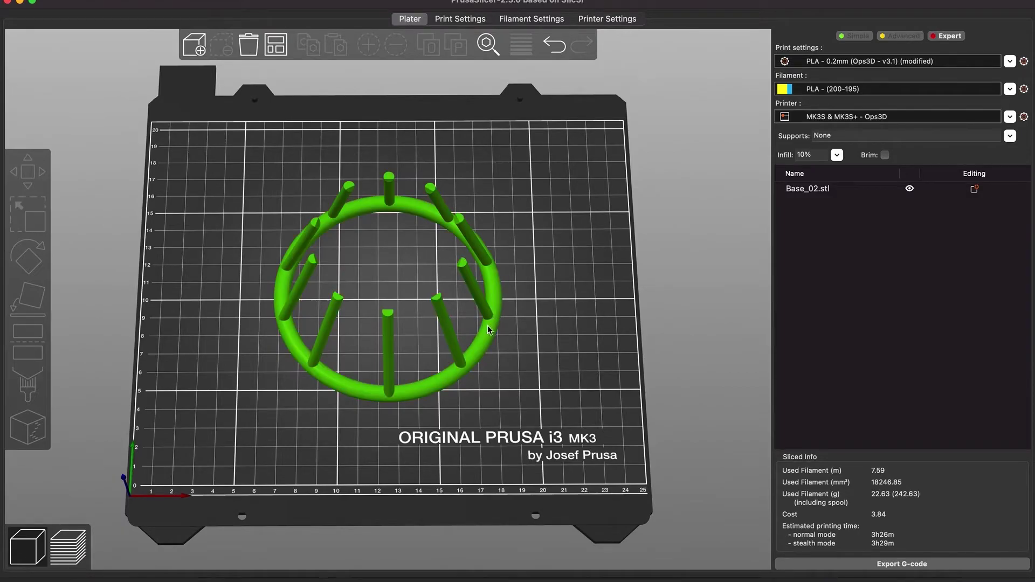
{"action": "right_click", "coordinate": [488, 329]}
{"action": "scroll", "coordinate": [555, 559], "scroll_direction": "down", "scroll_amount": 3}
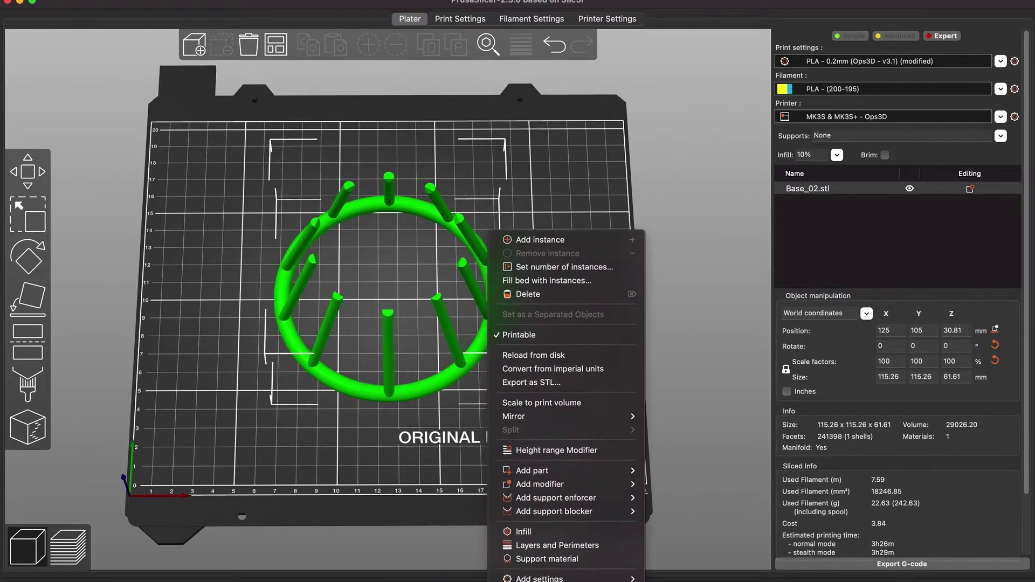
{"action": "mouse_move", "coordinate": [569, 484]}
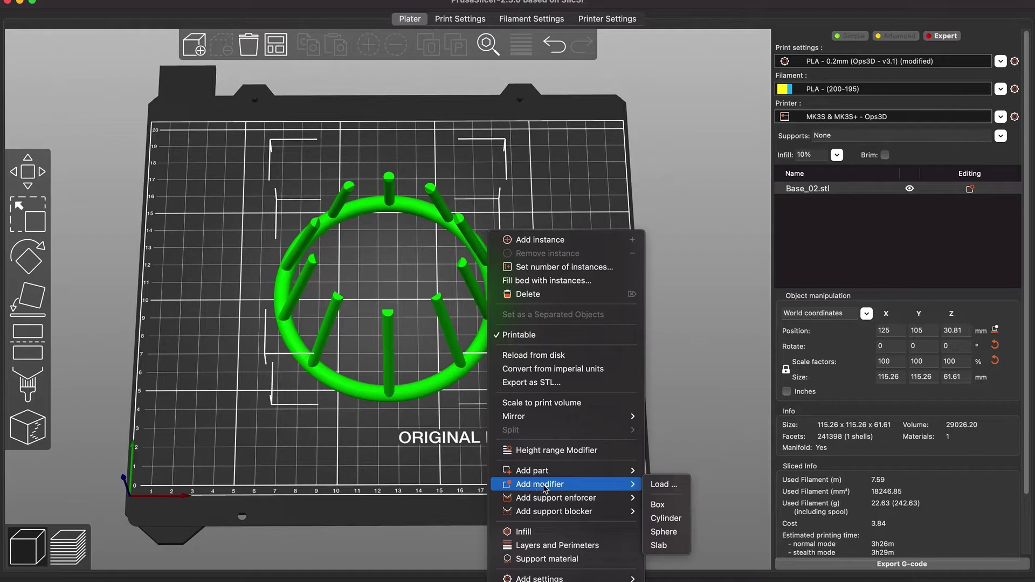
{"action": "left_click", "coordinate": [666, 518]}
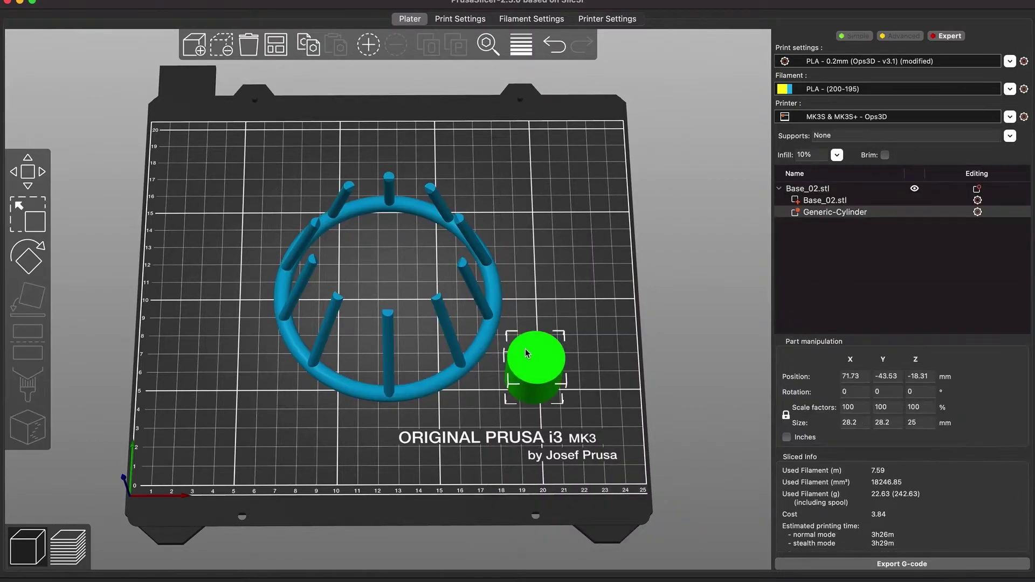
Step: Move the cylinder modifier to the ring's centre and scale it uniformly to about 111 mm in diameter
{"action": "left_click_drag", "start_coordinate": [527, 354], "coordinate": [384, 284]}
{"action": "left_click", "coordinate": [31, 218]}
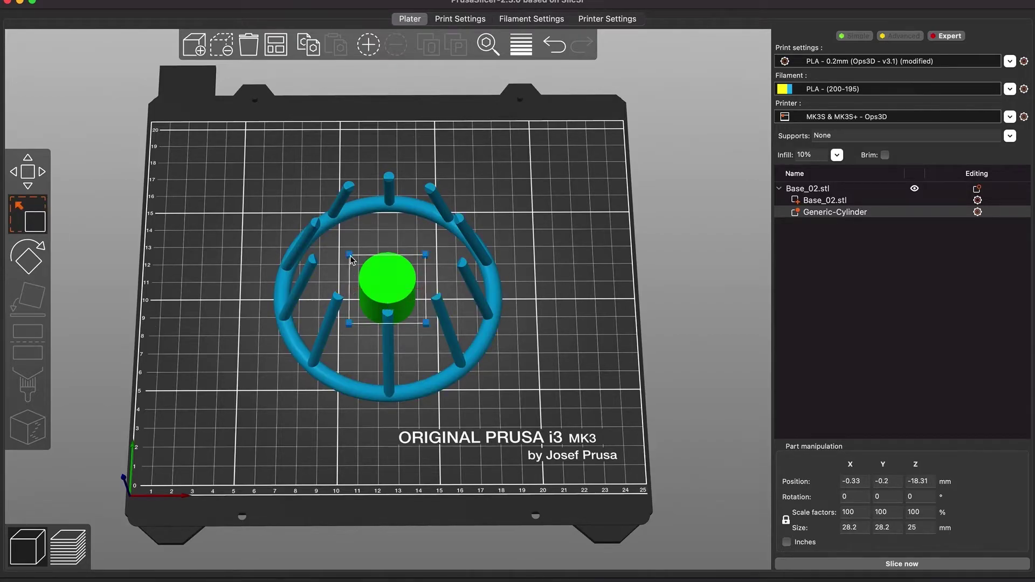
{"action": "left_click_drag", "start_coordinate": [350, 259], "coordinate": [226, 136]}
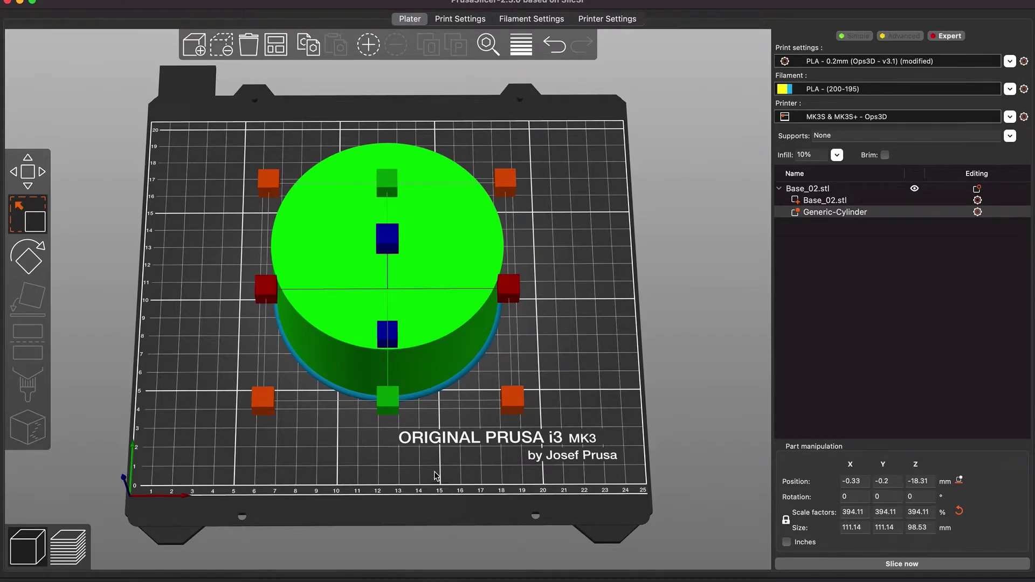
Step: Reduce the cylinder modifier's height to about 52 mm and raise it to a Z position of about 1.5 mm
{"action": "left_click_drag", "start_coordinate": [436, 481], "coordinate": [435, 473]}
{"action": "left_click_drag", "start_coordinate": [214, 349], "coordinate": [214, 326]}
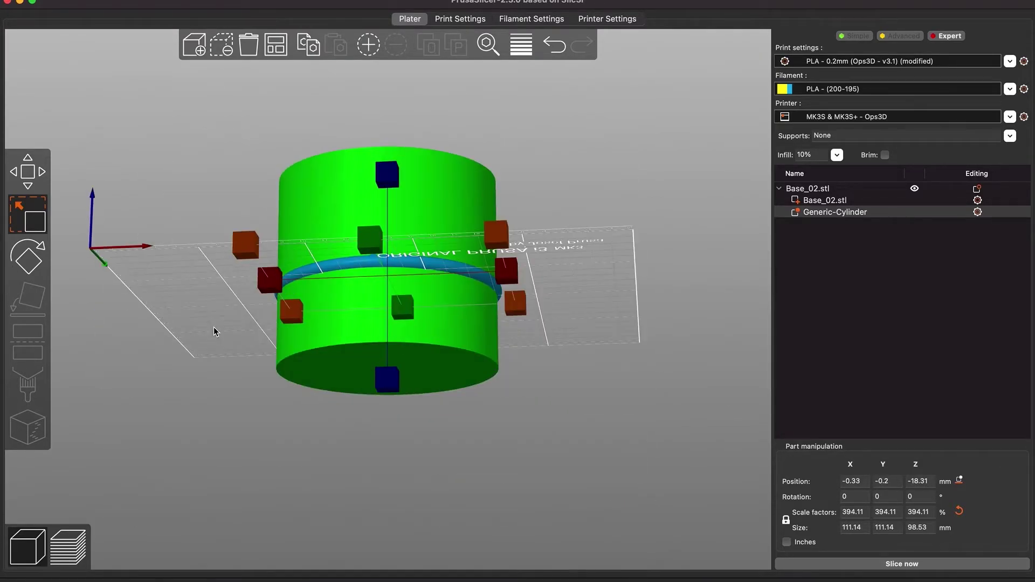
{"action": "left_click_drag", "start_coordinate": [387, 380], "coordinate": [389, 326]}
{"action": "key", "text": "w"}
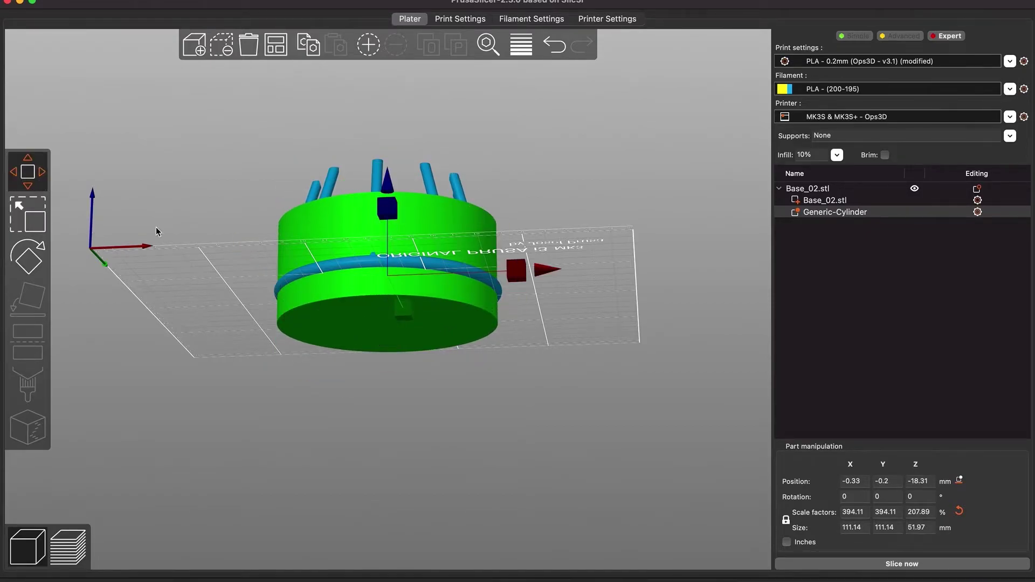
{"action": "left_click_drag", "start_coordinate": [398, 209], "coordinate": [398, 169]}
{"action": "left_click_drag", "start_coordinate": [614, 284], "coordinate": [617, 284]}
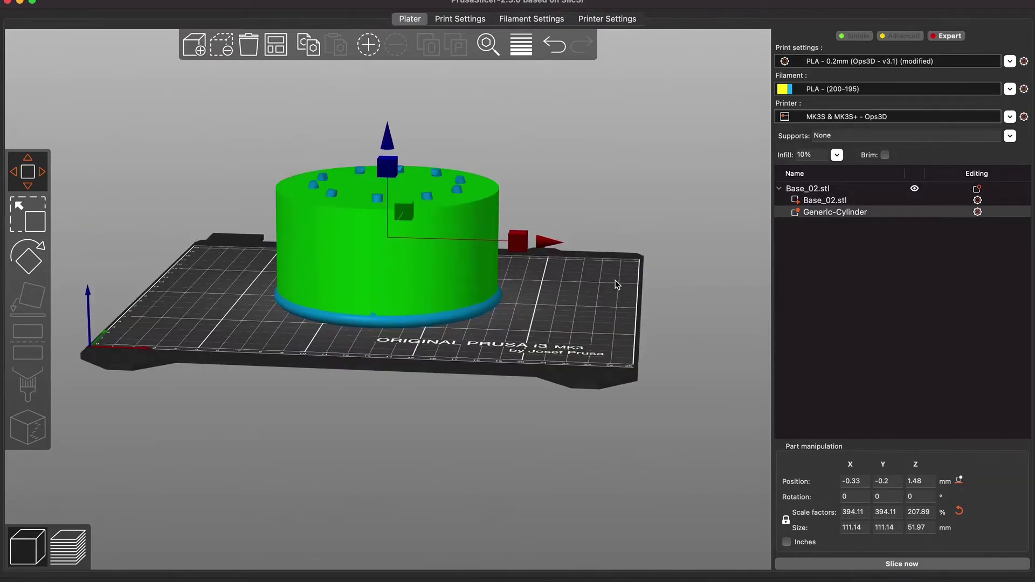
Step: Enlarge the cylinder modifier to about 113 mm in diameter and 61 mm high so it encloses the rods
{"action": "key", "text": "s"}
{"action": "left_click_drag", "start_coordinate": [393, 171], "coordinate": [391, 141]}
{"action": "left_click", "coordinate": [20, 180]}
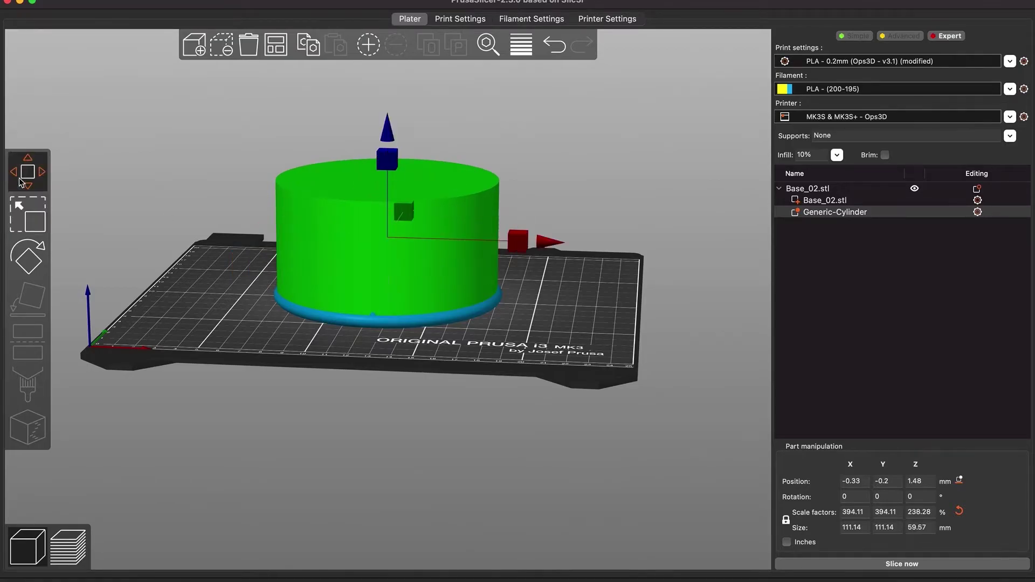
{"action": "left_click_drag", "start_coordinate": [516, 380], "coordinate": [518, 279]}
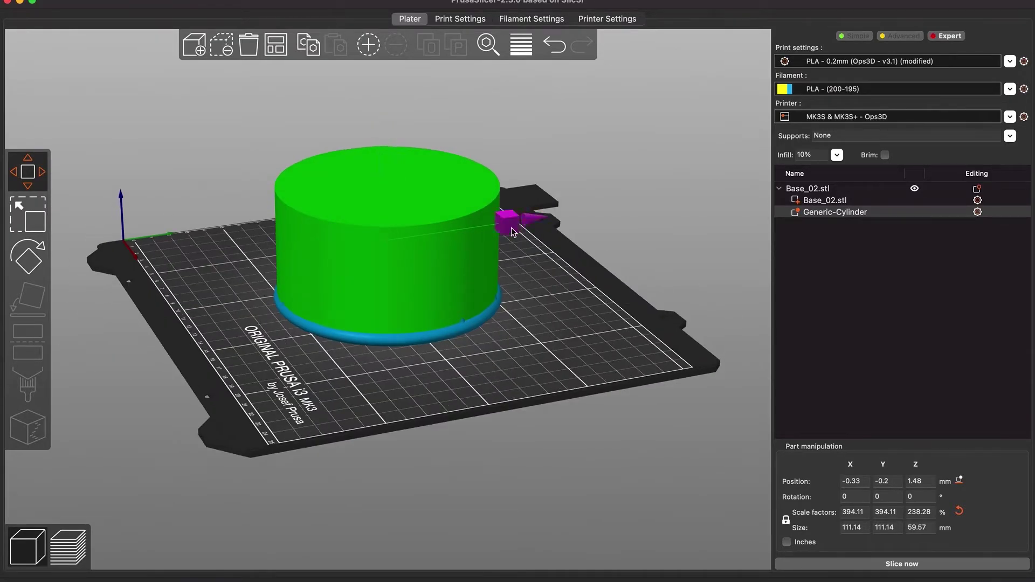
{"action": "left_click", "coordinate": [24, 213]}
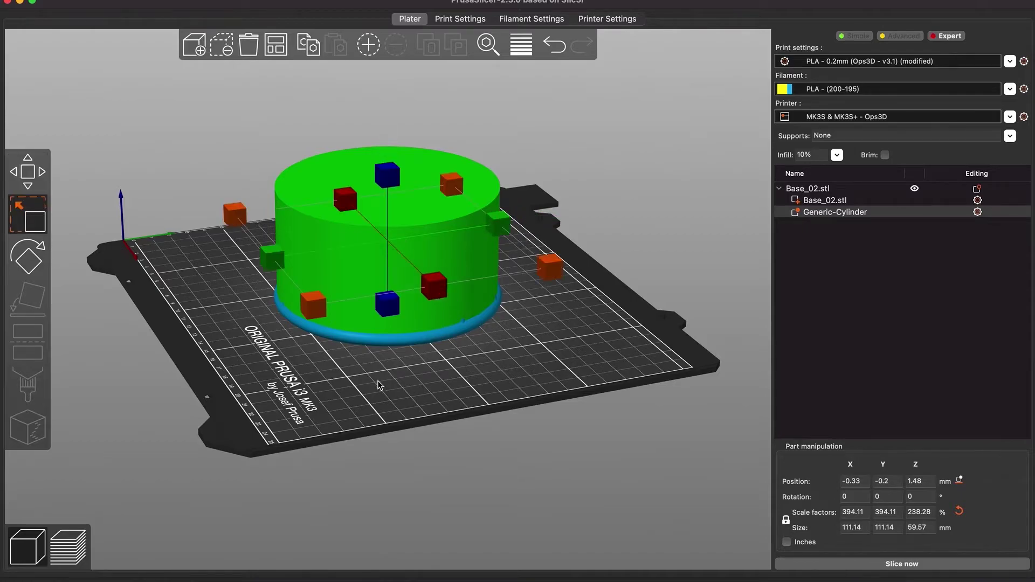
{"action": "left_click_drag", "start_coordinate": [380, 386], "coordinate": [330, 398]}
{"action": "left_click_drag", "start_coordinate": [347, 345], "coordinate": [369, 419]}
{"action": "left_click", "coordinate": [563, 353]}
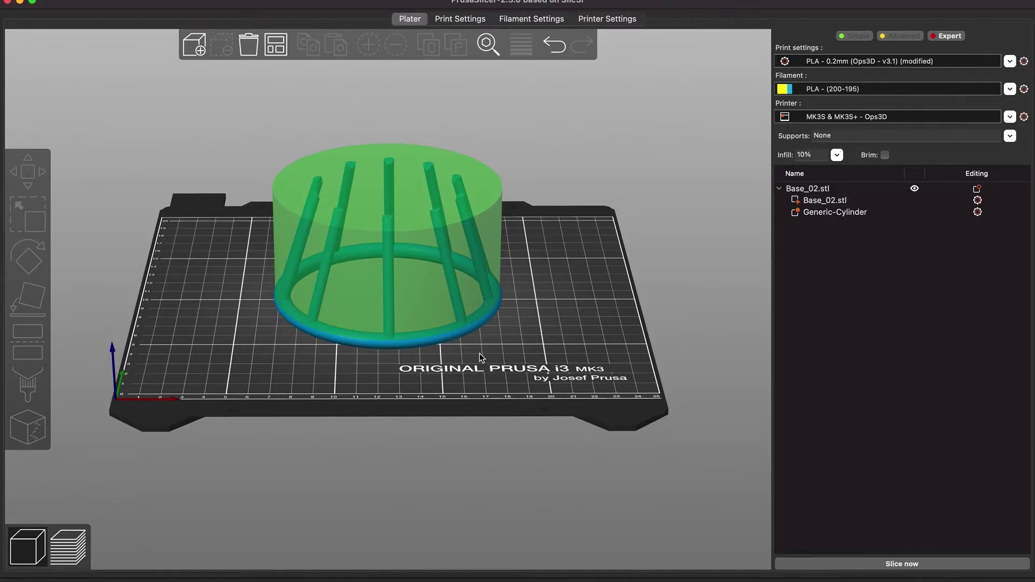
Step: Add an infill override to the Generic-Cylinder modifier with a fill density of 100%
{"action": "scroll", "coordinate": [480, 354], "scroll_direction": "up", "scroll_amount": 5}
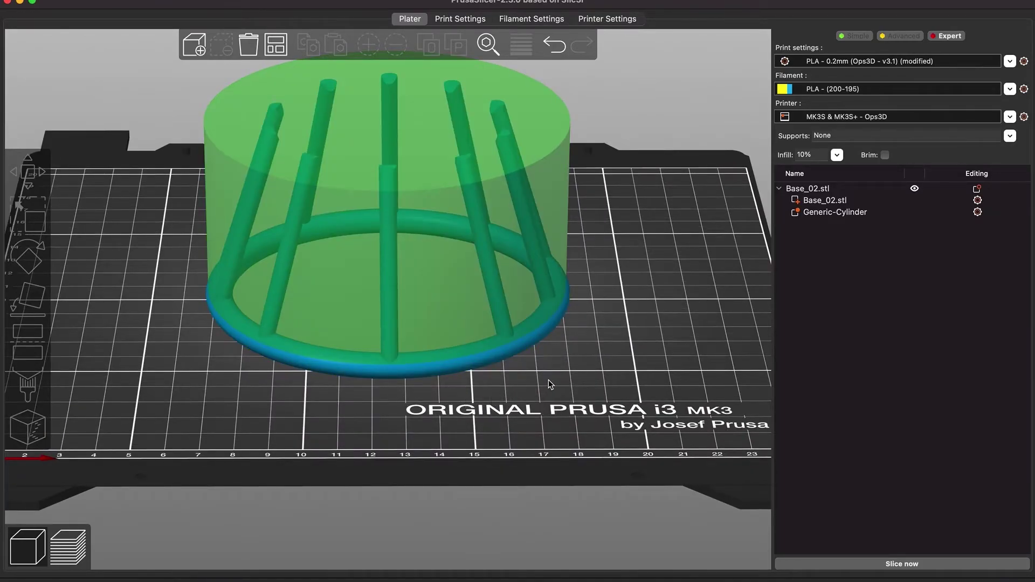
{"action": "scroll", "coordinate": [548, 380], "scroll_direction": "down", "scroll_amount": 4}
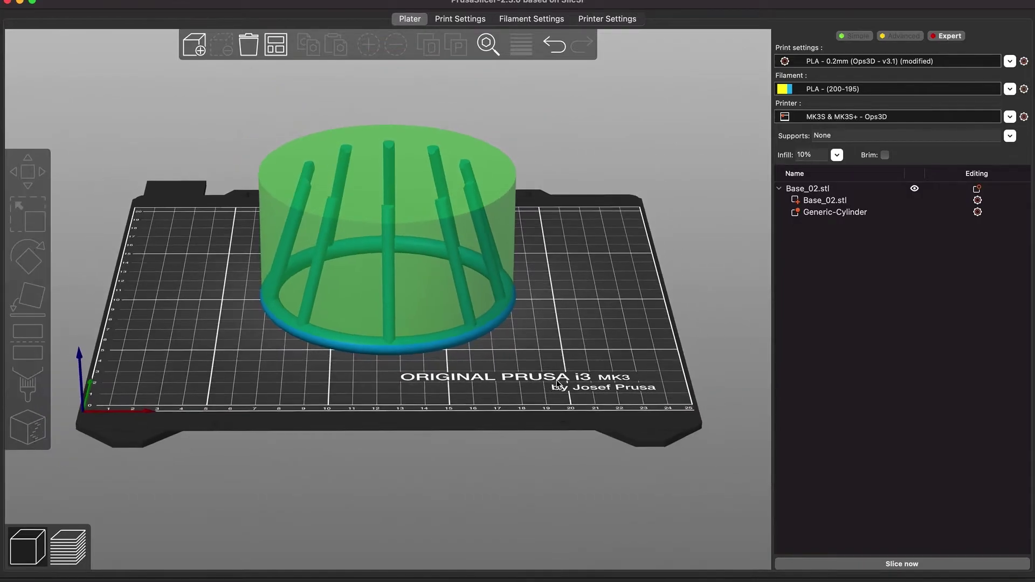
{"action": "left_click", "coordinate": [813, 216]}
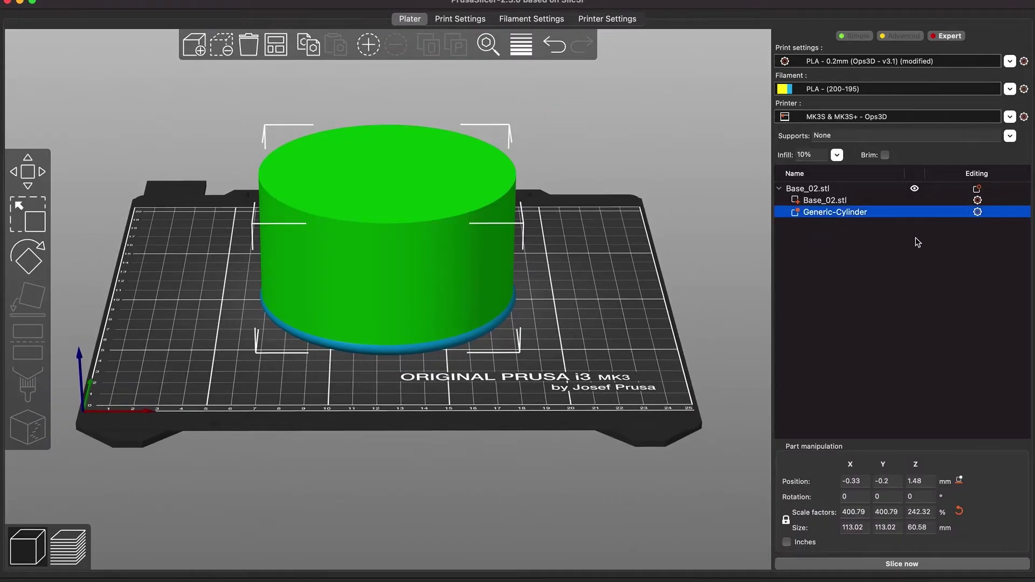
{"action": "left_click", "coordinate": [977, 212]}
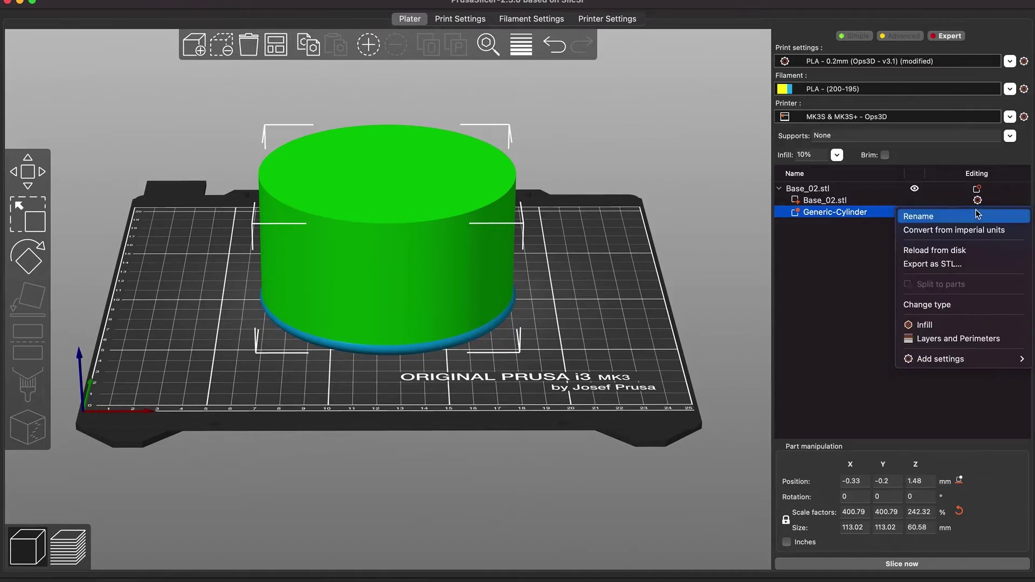
{"action": "left_click", "coordinate": [954, 328]}
{"action": "left_click", "coordinate": [964, 517]}
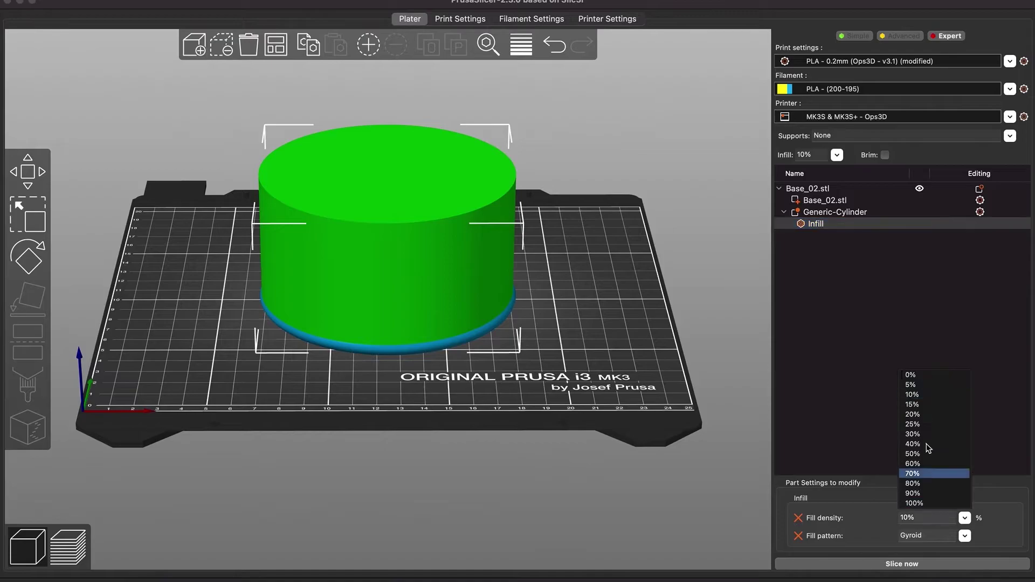
{"action": "left_click", "coordinate": [926, 503]}
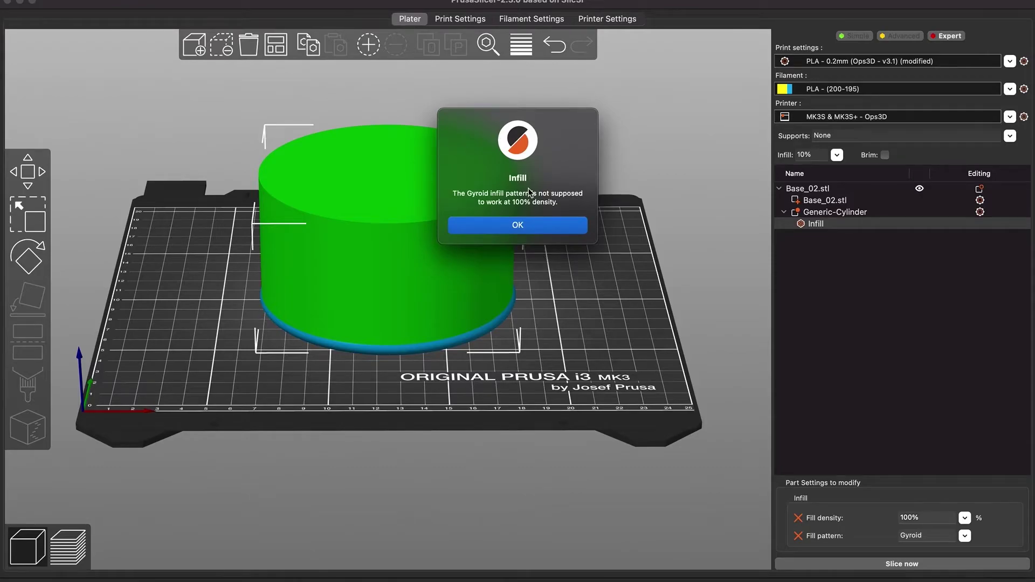
{"action": "left_click", "coordinate": [543, 229]}
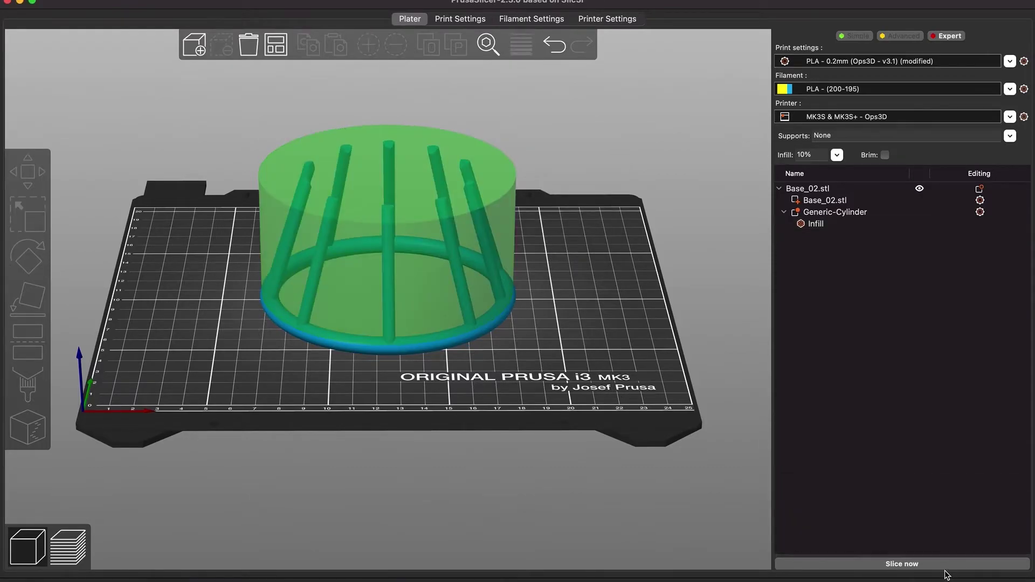
Step: Slice the model with the modifier and view the cut rods from above
{"action": "left_click", "coordinate": [942, 566]}
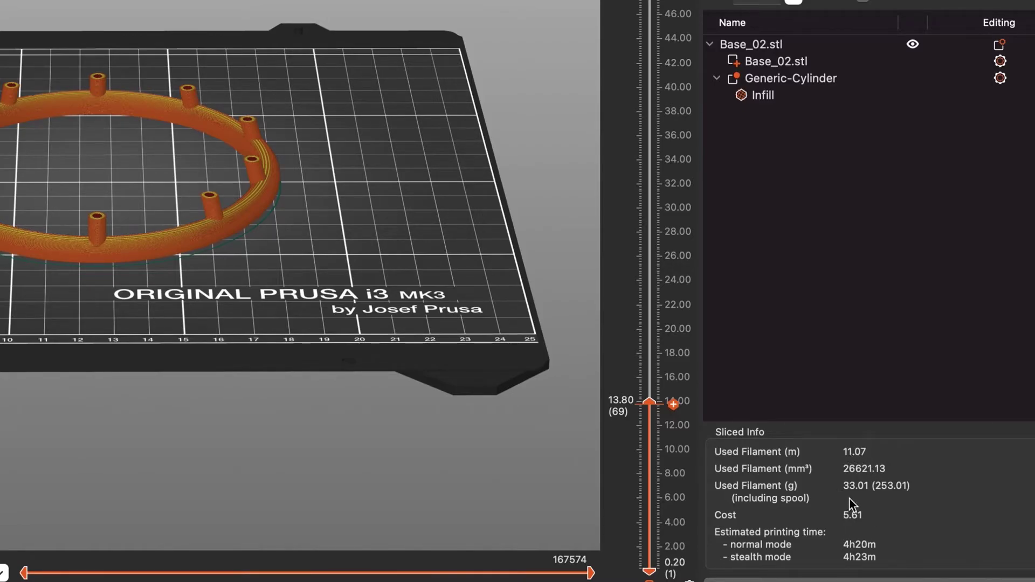
{"action": "scroll", "coordinate": [408, 331], "scroll_direction": "up", "scroll_amount": 4}
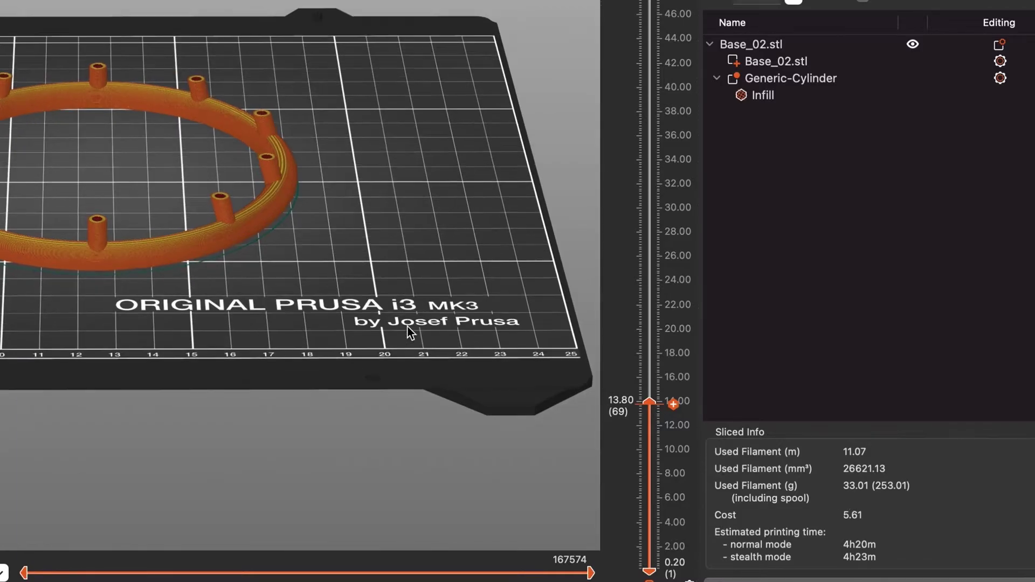
{"action": "scroll", "coordinate": [408, 331], "scroll_direction": "up", "scroll_amount": 3}
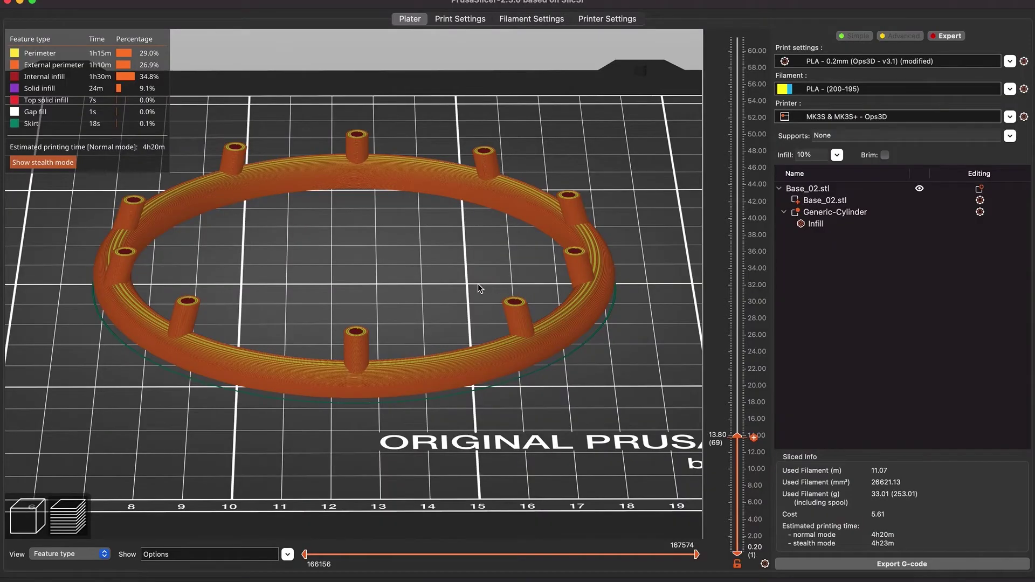
{"action": "key", "text": "1"}
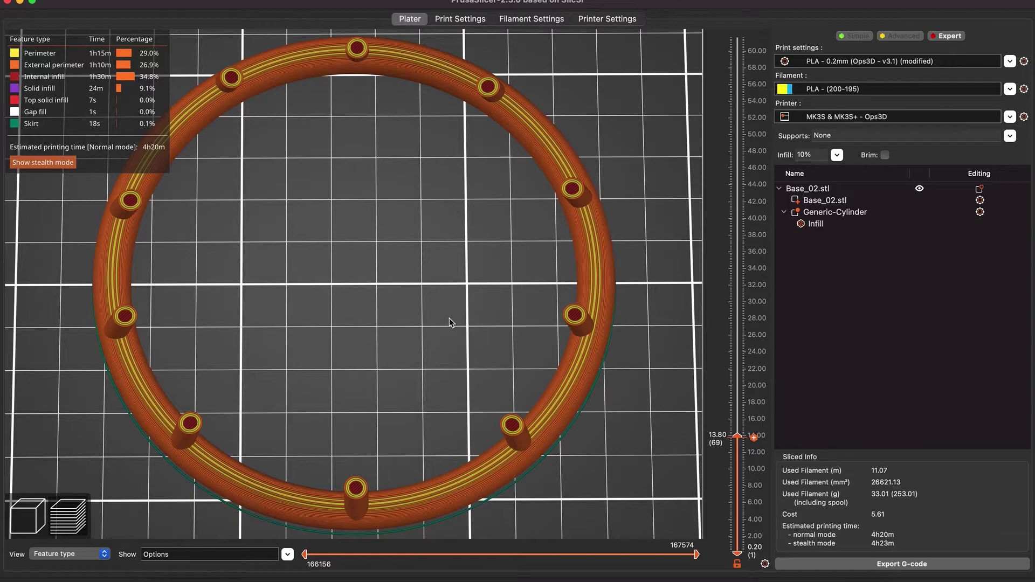
Step: Hide and show the internal infill to check the rods, and lower the layer preview to 5.40 mm
{"action": "left_click", "coordinate": [38, 78]}
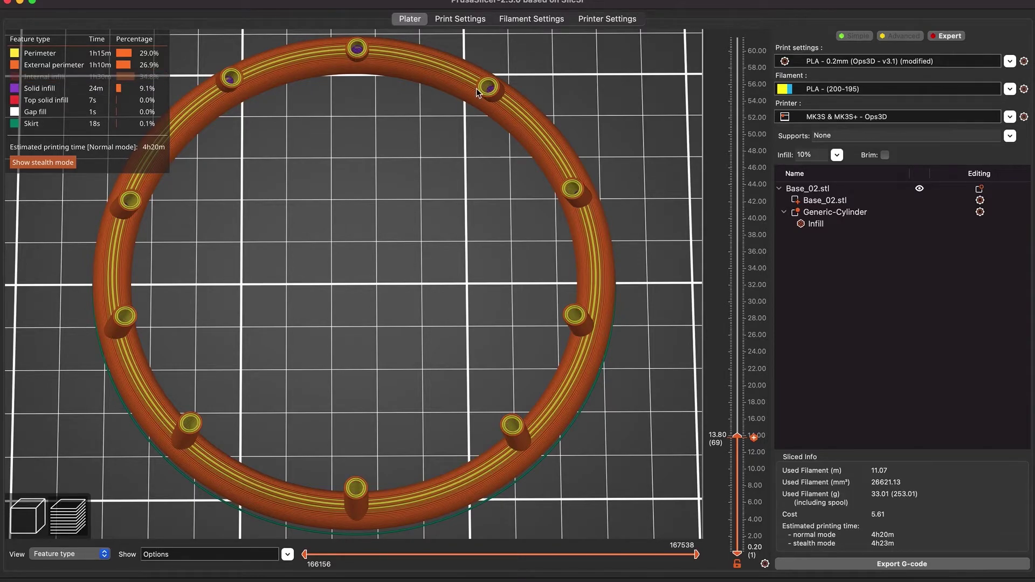
{"action": "left_click", "coordinate": [43, 77]}
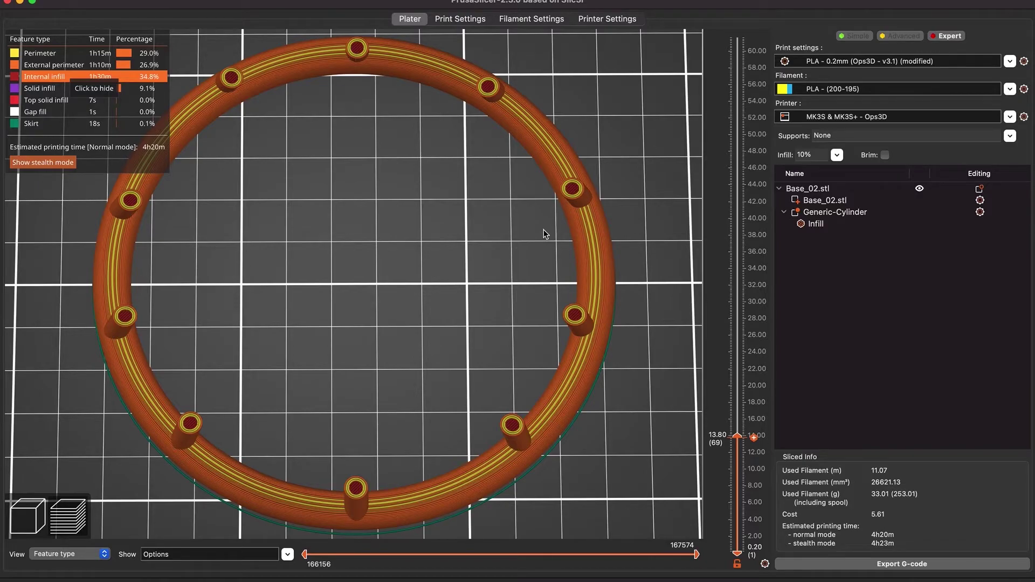
{"action": "scroll", "coordinate": [744, 474], "scroll_direction": "down", "scroll_amount": 9}
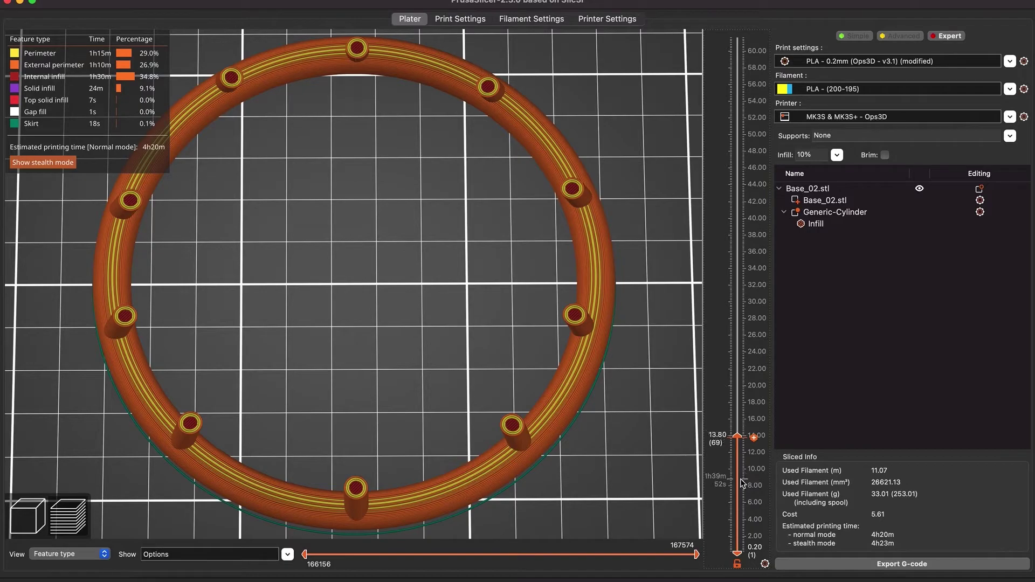
{"action": "left_click_drag", "start_coordinate": [741, 470], "coordinate": [741, 512]}
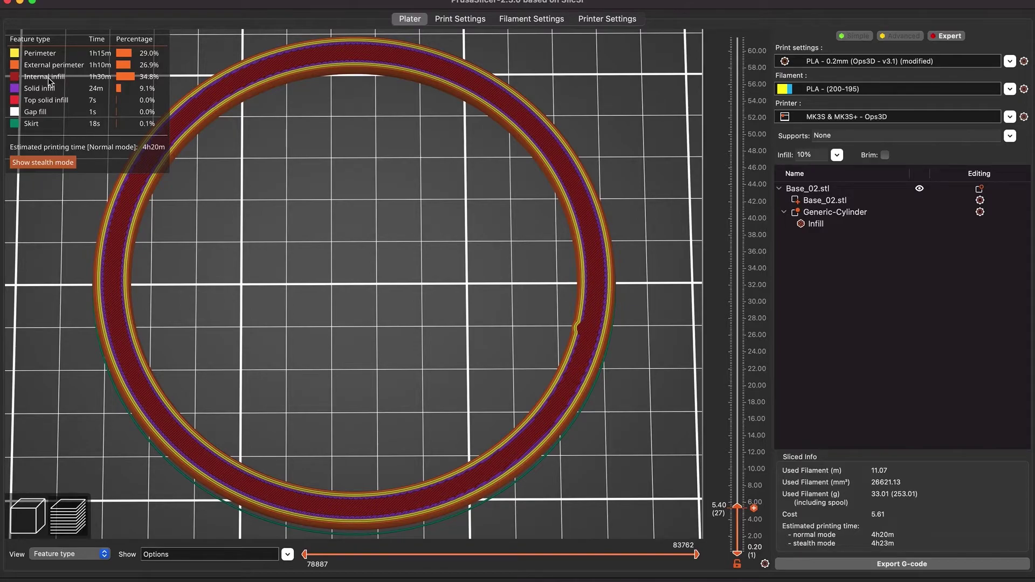
Step: Raise the layer preview to 8.60 mm and on to 15.00 mm to check the infill of the ring and rods
{"action": "left_click_drag", "start_coordinate": [738, 506], "coordinate": [742, 483]}
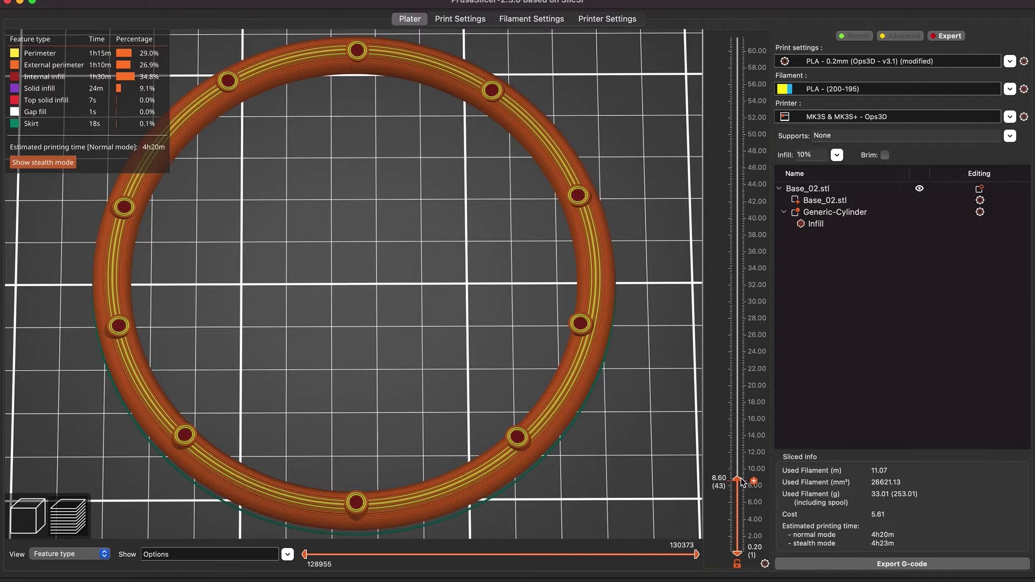
{"action": "left_click_drag", "start_coordinate": [742, 482], "coordinate": [742, 426]}
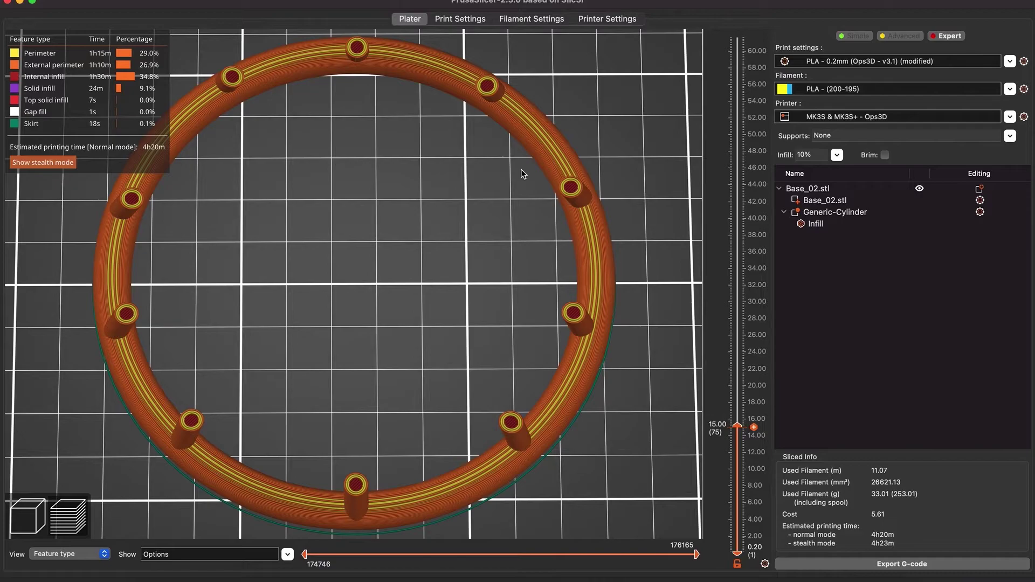
{"action": "scroll", "coordinate": [434, 167], "scroll_direction": "down", "scroll_amount": 2}
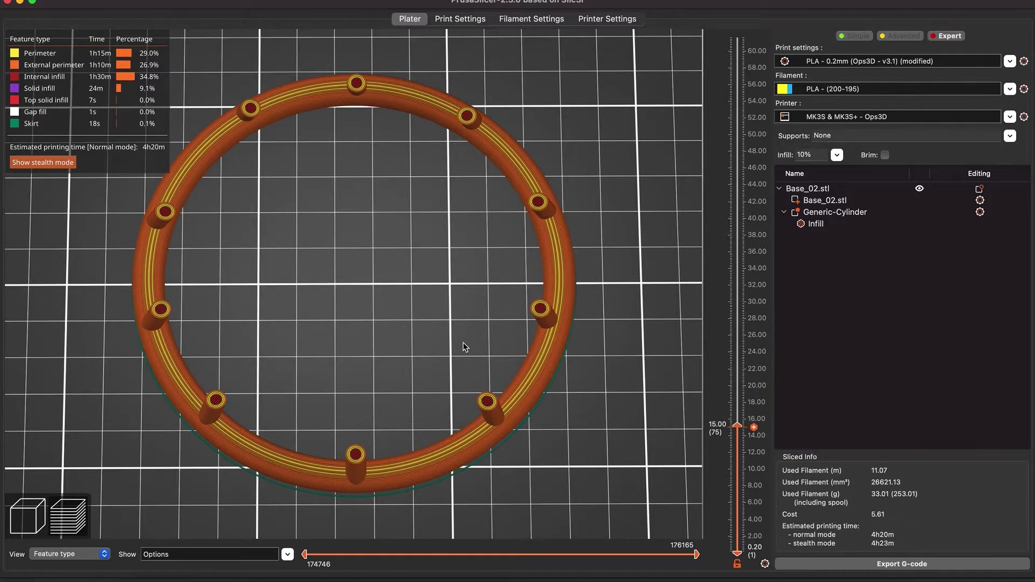
{"action": "scroll", "coordinate": [409, 260], "scroll_direction": "down", "scroll_amount": 3}
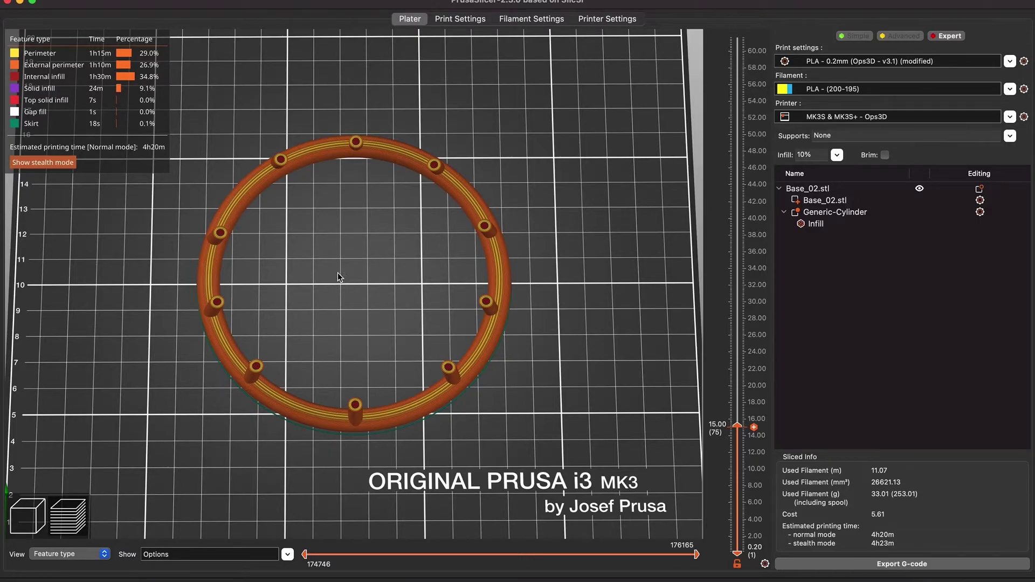
Step: Return to the model editor and delete the Generic-Cylinder modifier from Base_02.stl
{"action": "left_click", "coordinate": [23, 509]}
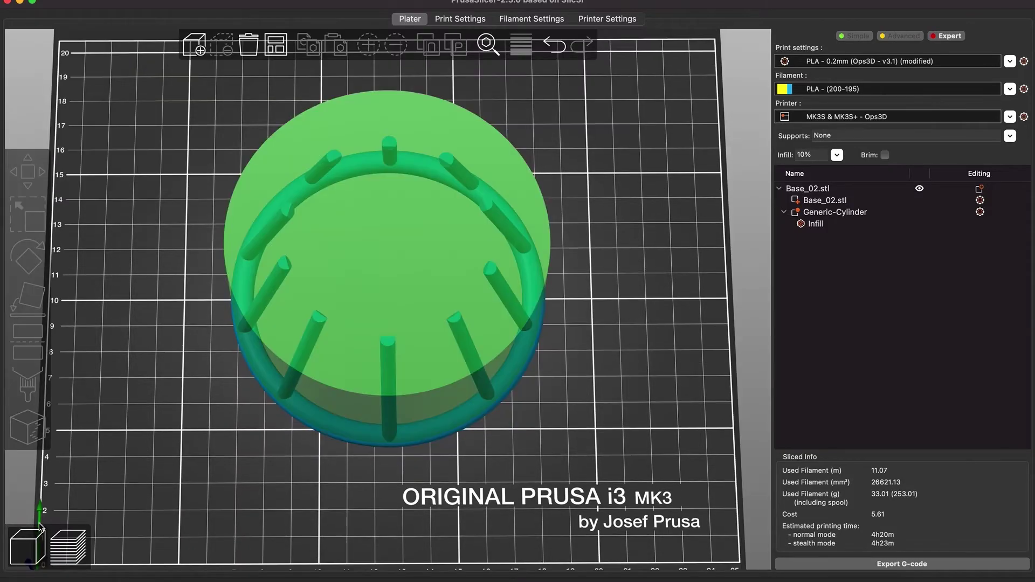
{"action": "left_click", "coordinate": [845, 217]}
{"action": "key", "text": "Delete"}
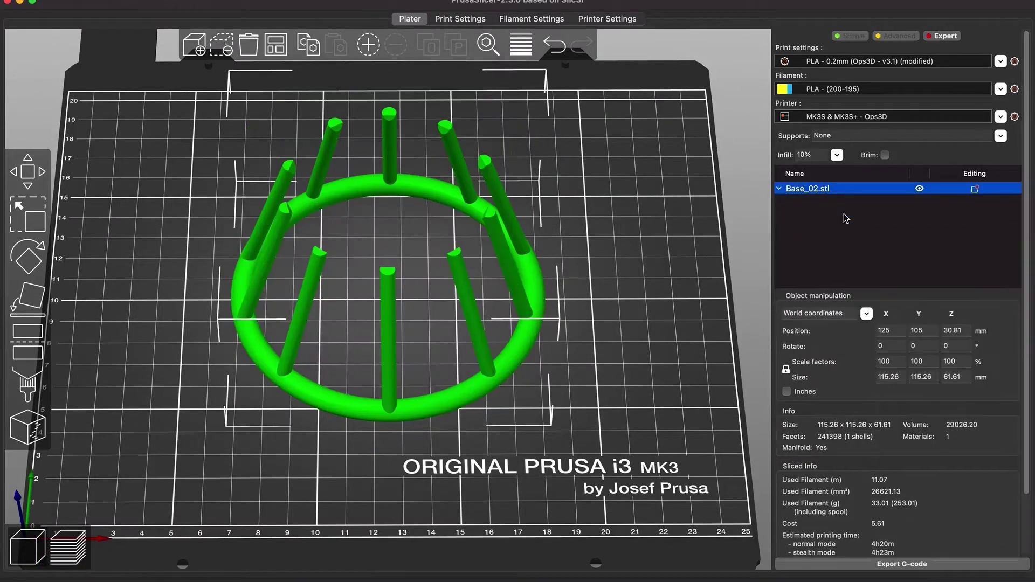
{"action": "key", "text": "0"}
{"action": "scroll", "coordinate": [650, 373], "scroll_direction": "down", "scroll_amount": 1}
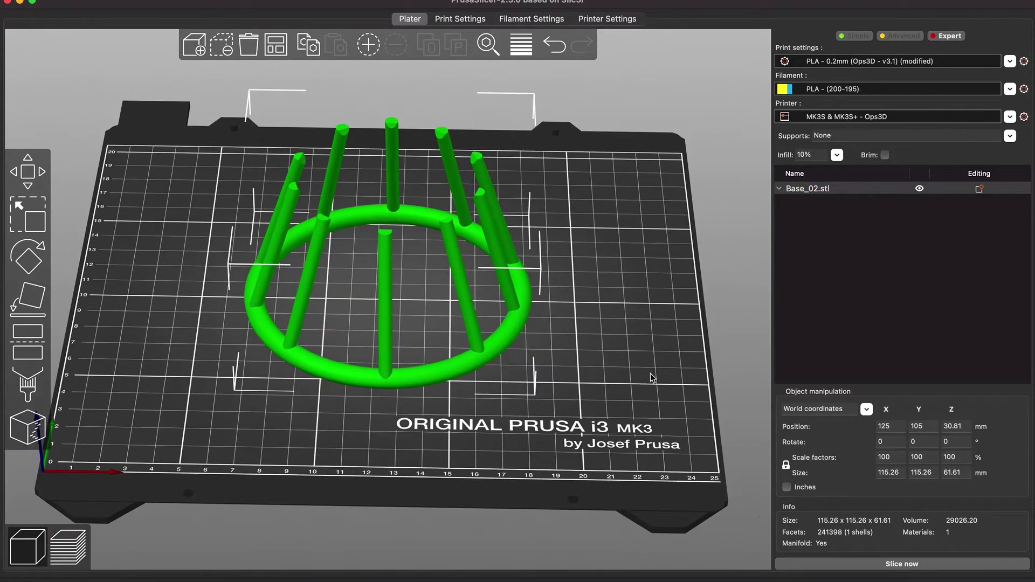
{"action": "left_click", "coordinate": [616, 351]}
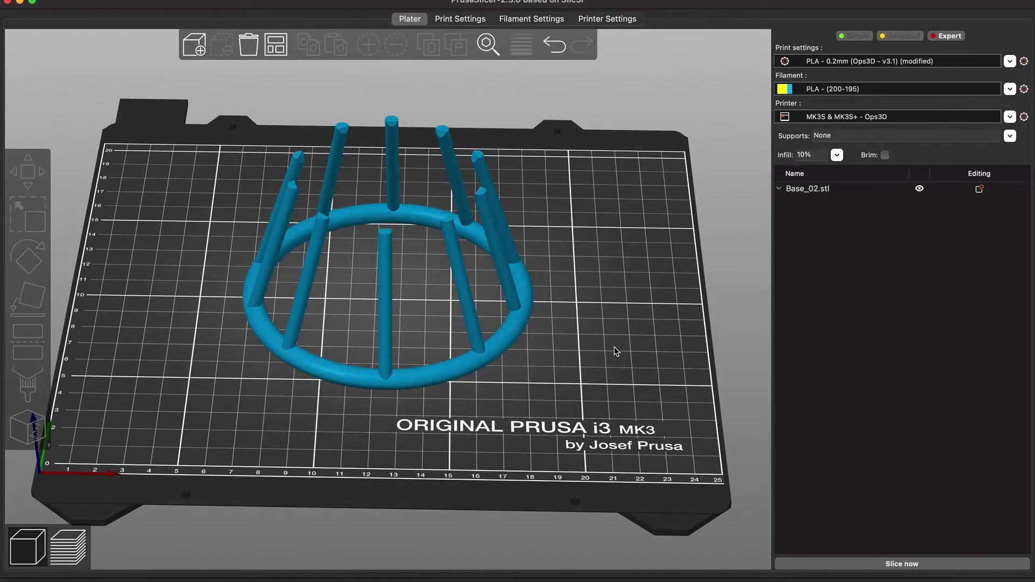
Step: Add a height range modifier to the Base_02.stl ring
{"action": "left_click", "coordinate": [512, 294]}
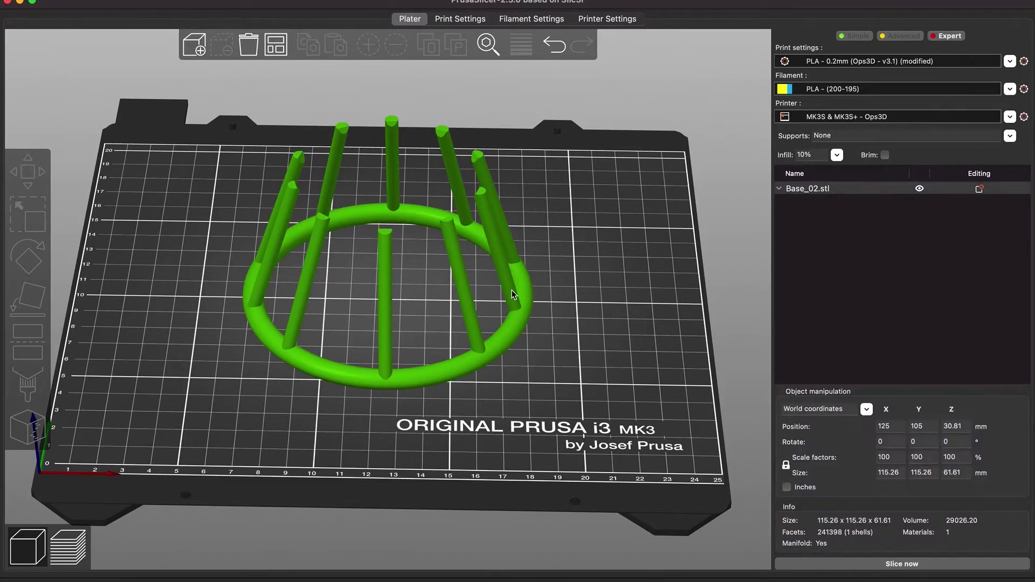
{"action": "right_click", "coordinate": [513, 294]}
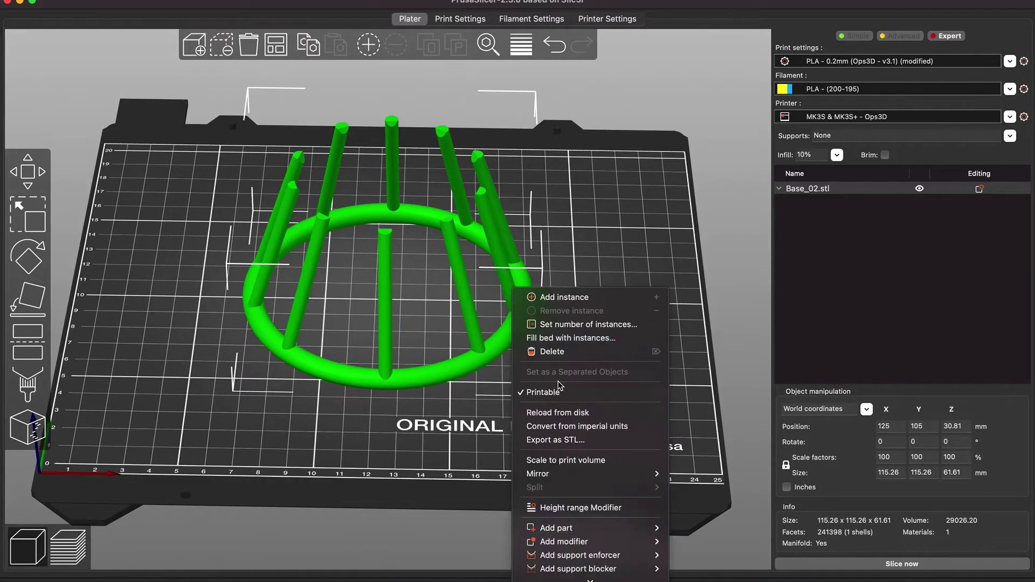
{"action": "left_click", "coordinate": [555, 508]}
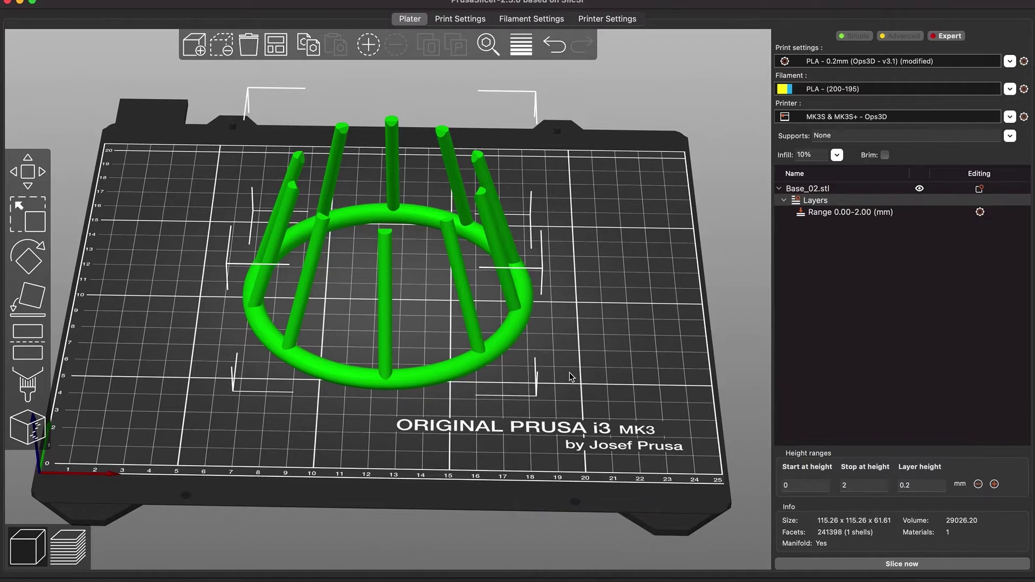
{"action": "scroll", "coordinate": [623, 309], "scroll_direction": "down", "scroll_amount": 1}
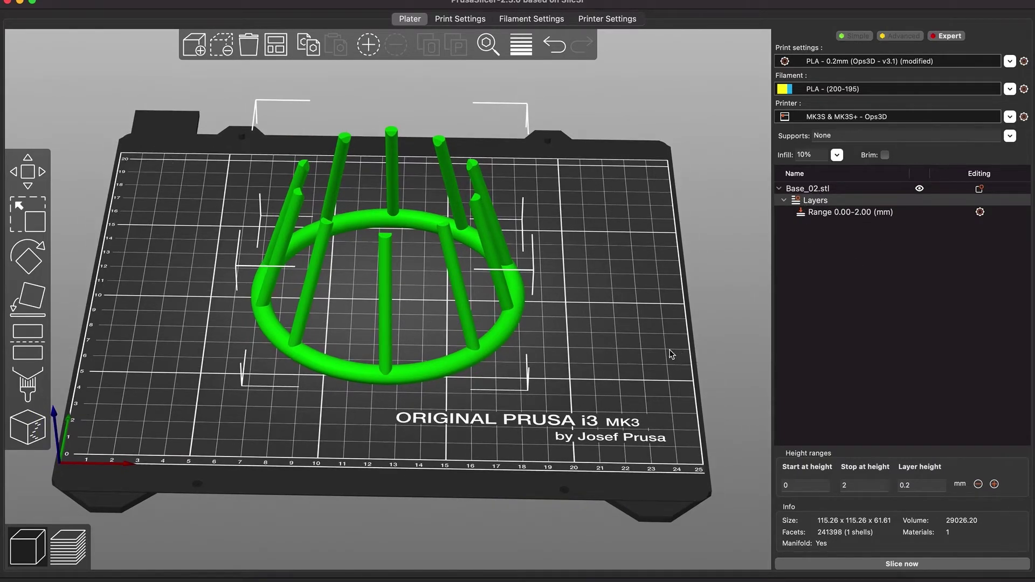
Step: Go through the height range's values and set its layer height to 0.3 mm
{"action": "left_click", "coordinate": [803, 487]}
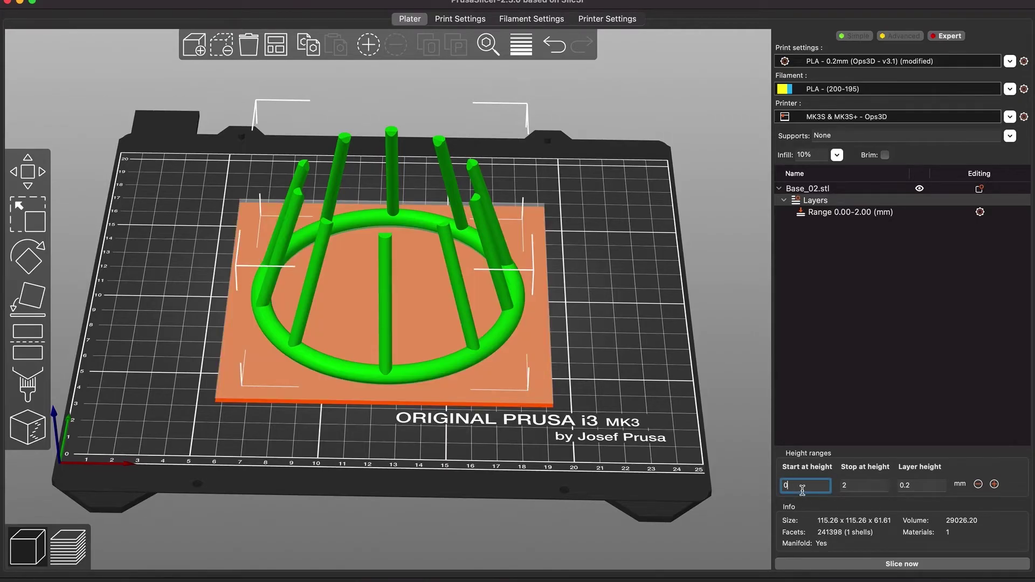
{"action": "left_click", "coordinate": [868, 485]}
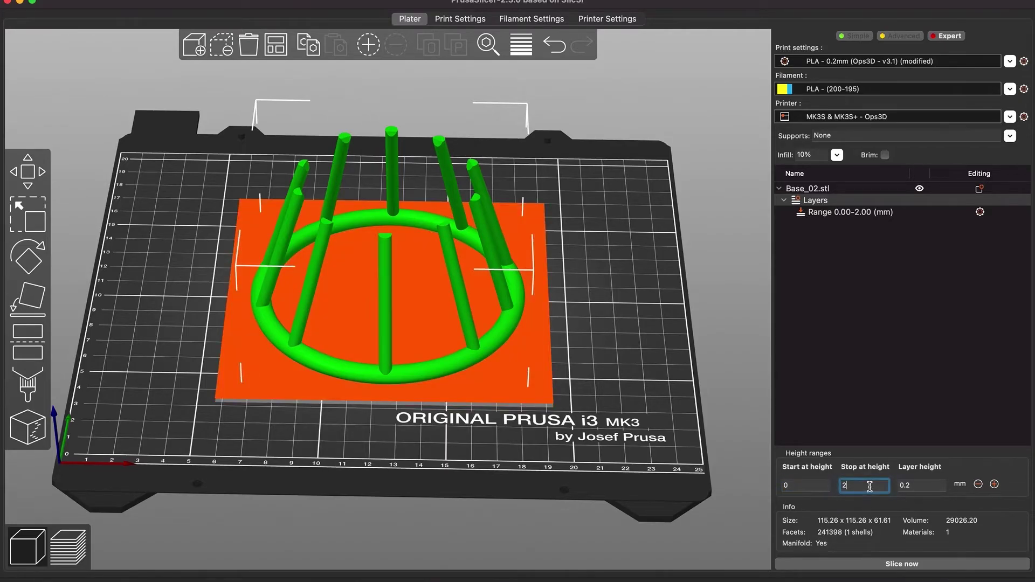
{"action": "left_click", "coordinate": [921, 487]}
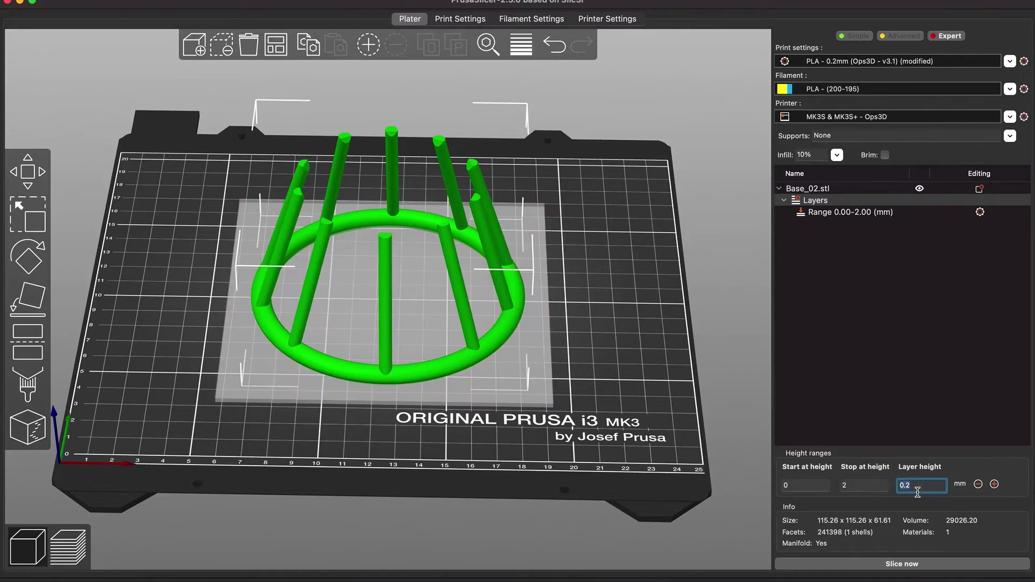
{"action": "left_click", "coordinate": [926, 489]}
{"action": "key", "text": "BackSpace"}
{"action": "type", "text": "3"}
{"action": "left_click", "coordinate": [492, 267]}
Step: Set the height range to start at 6.2 mm and stop at 65 mm so it spans the rods
{"action": "left_click", "coordinate": [797, 483]}
{"action": "type", "text": "6.20"}
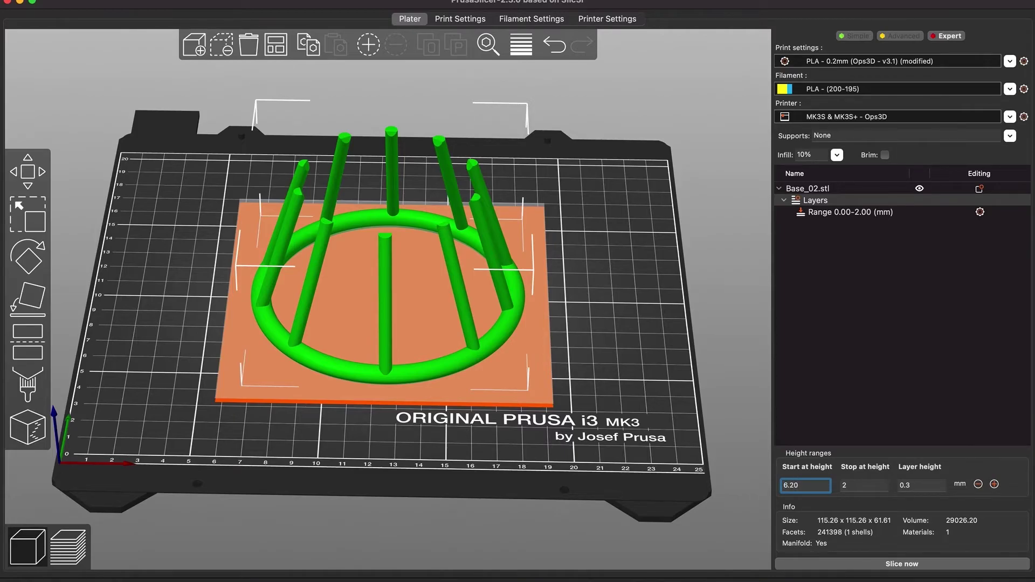
{"action": "key", "text": "Return"}
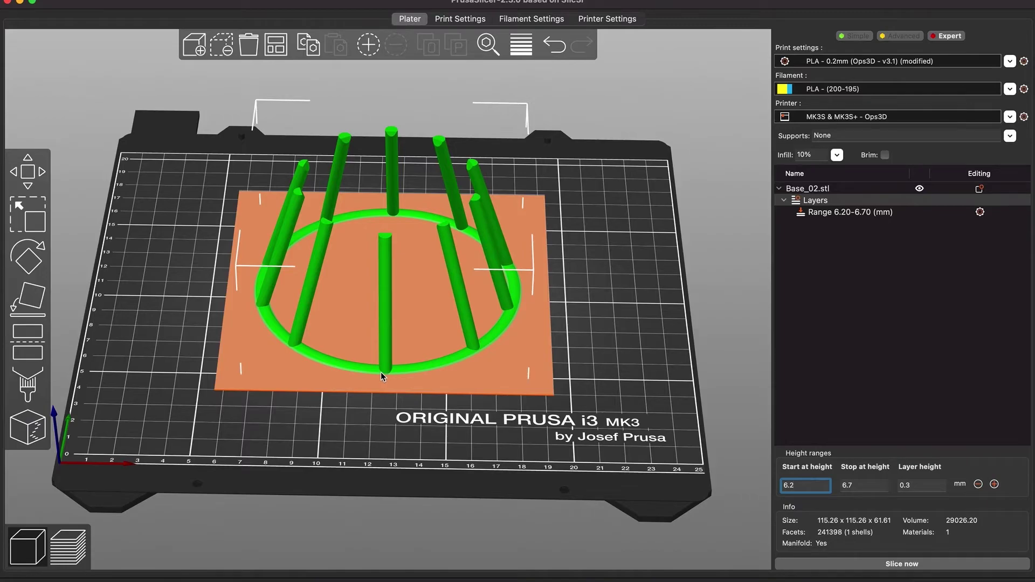
{"action": "left_click", "coordinate": [864, 487]}
{"action": "key", "text": "Return"}
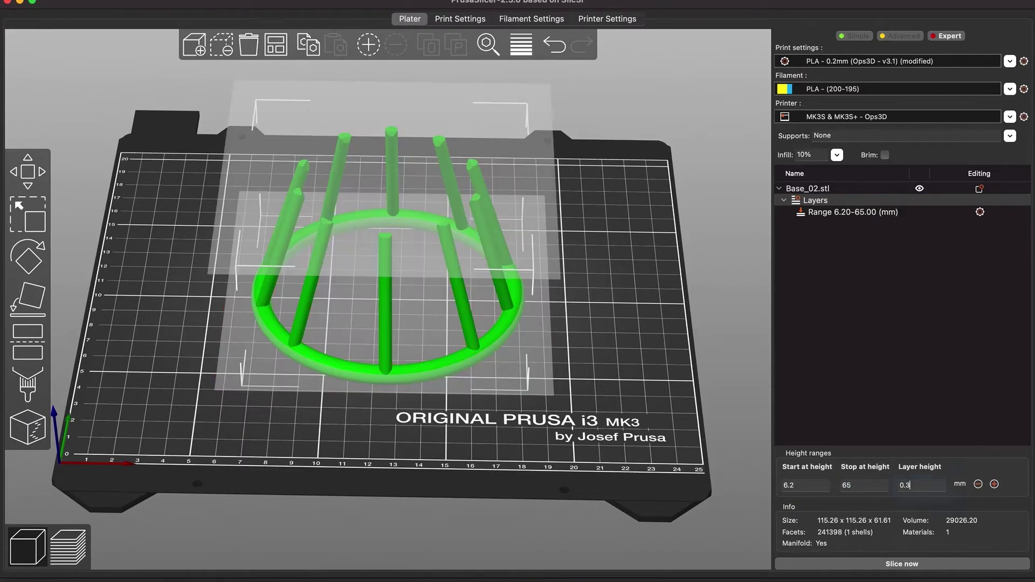
{"action": "mouse_move", "coordinate": [614, 325]}
{"action": "left_mouse_down"}
{"action": "mouse_move", "coordinate": [610, 315]}
{"action": "mouse_move", "coordinate": [615, 323]}
{"action": "left_mouse_up"}
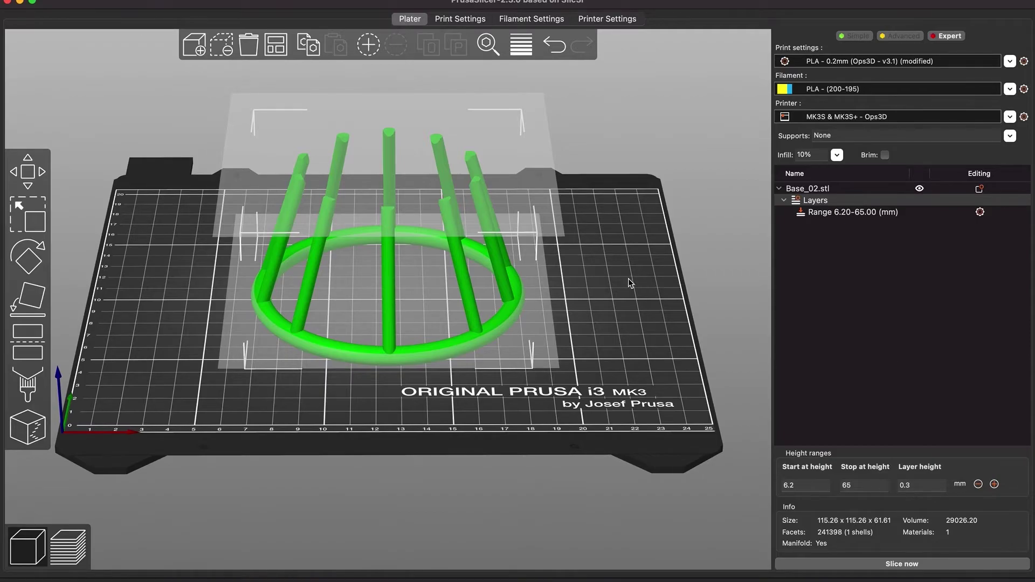
Step: Add an infill override to the 6.20-65.00 mm range with 100% fill density and Rectilinear pattern, and slice the model
{"action": "left_click", "coordinate": [981, 213]}
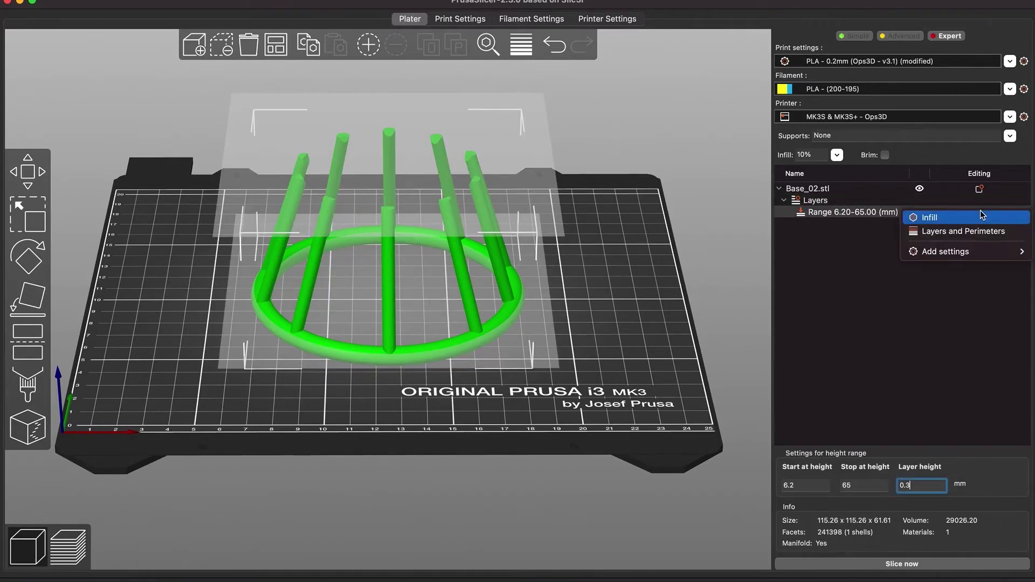
{"action": "left_click", "coordinate": [948, 221]}
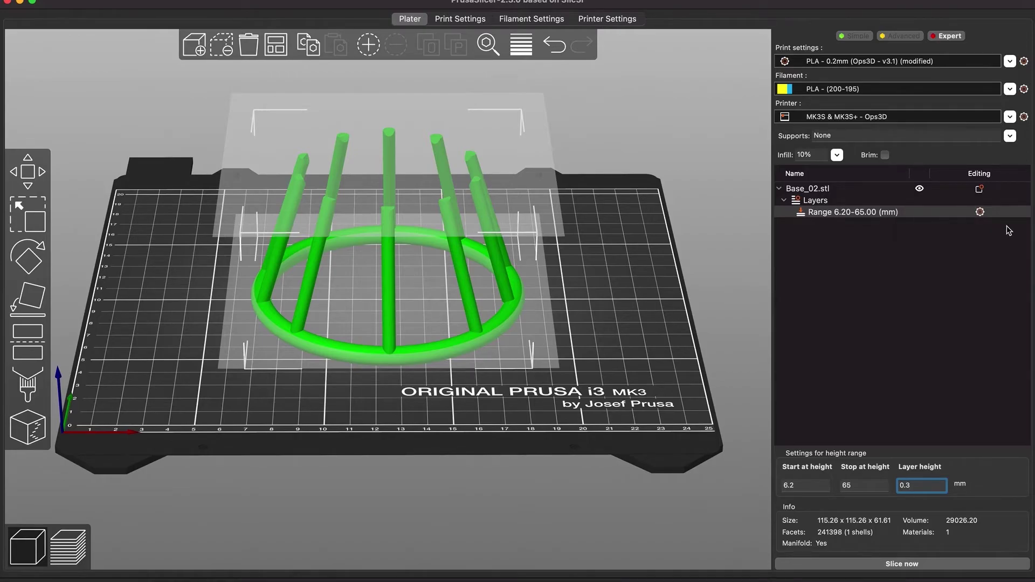
{"action": "left_click", "coordinate": [980, 213]}
{"action": "left_click", "coordinate": [946, 221]}
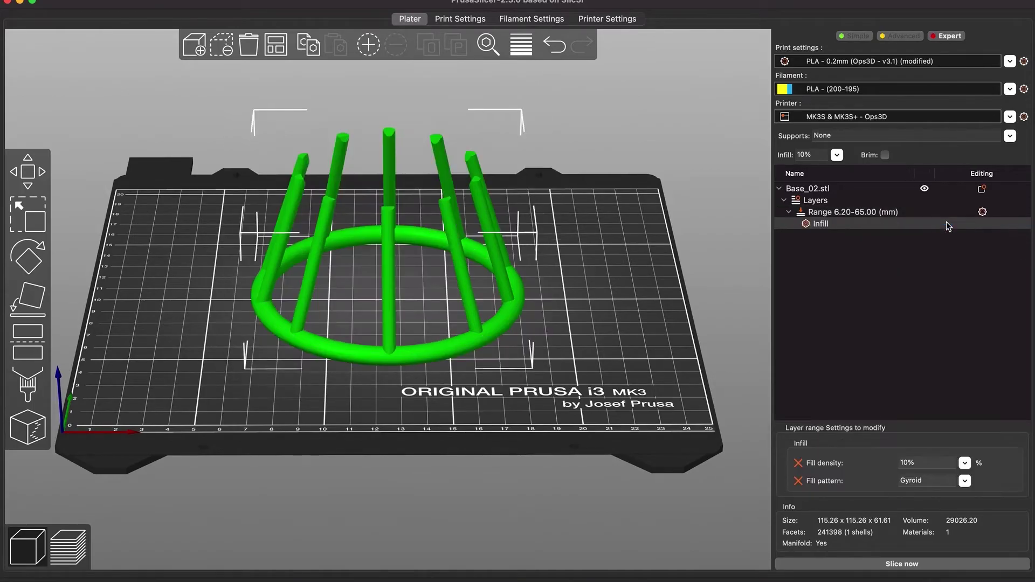
{"action": "left_click", "coordinate": [964, 462]}
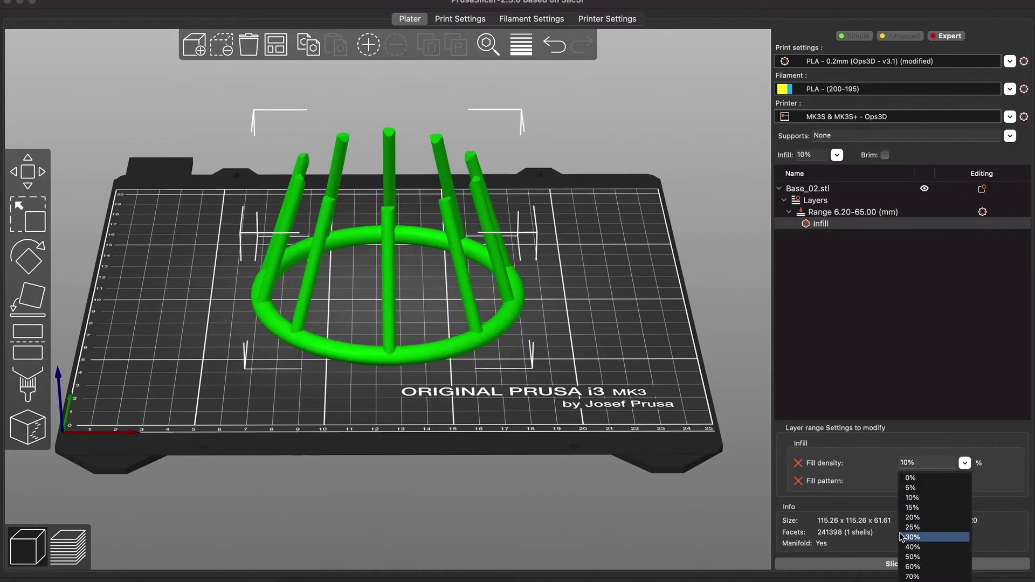
{"action": "left_click", "coordinate": [912, 581]}
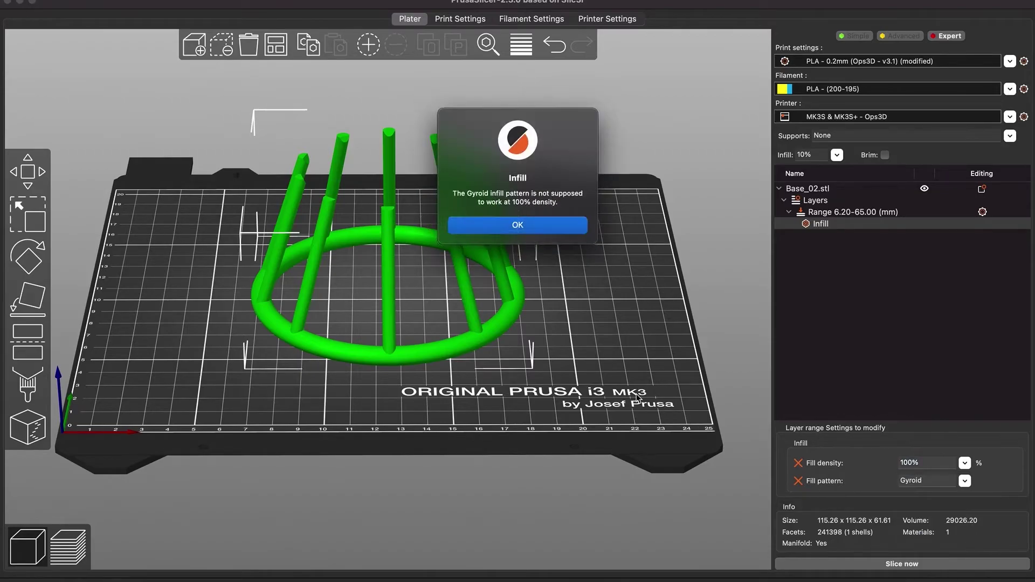
{"action": "left_click", "coordinate": [515, 227]}
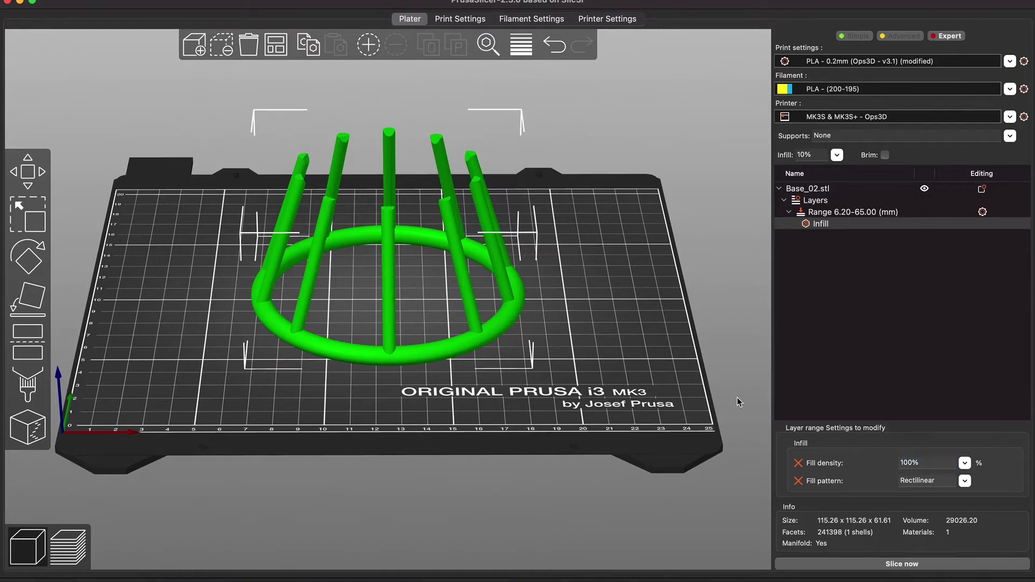
{"action": "left_click", "coordinate": [875, 564]}
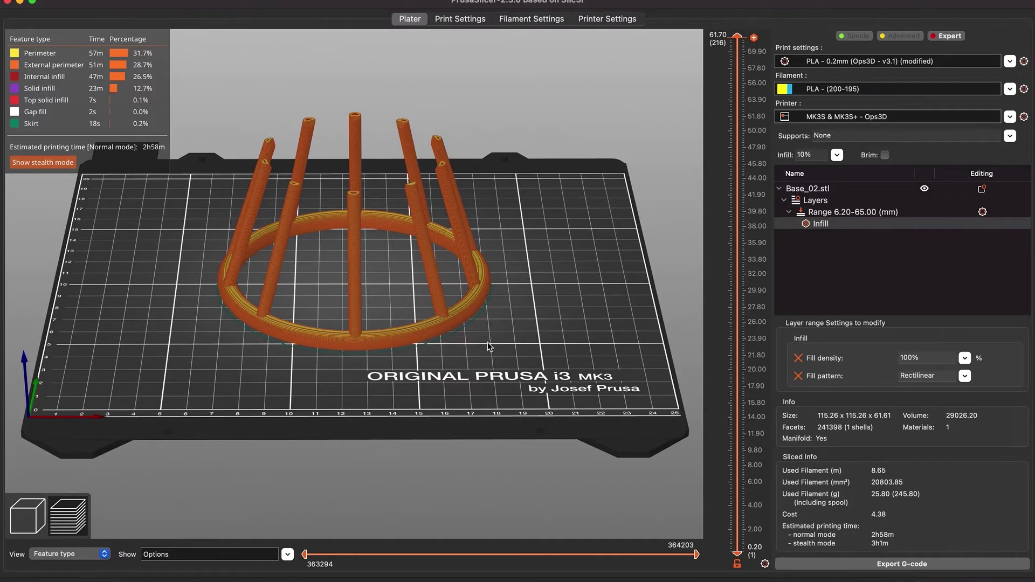
Step: Set the height range's layer height to 0.2 mm in the model editor and slice the model again
{"action": "left_click", "coordinate": [26, 517]}
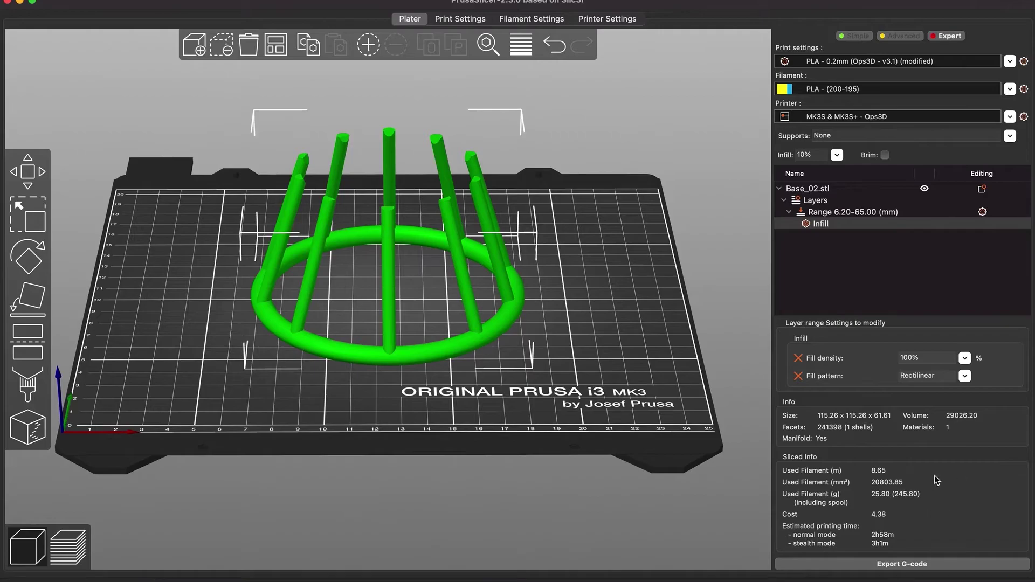
{"action": "left_click", "coordinate": [849, 213]}
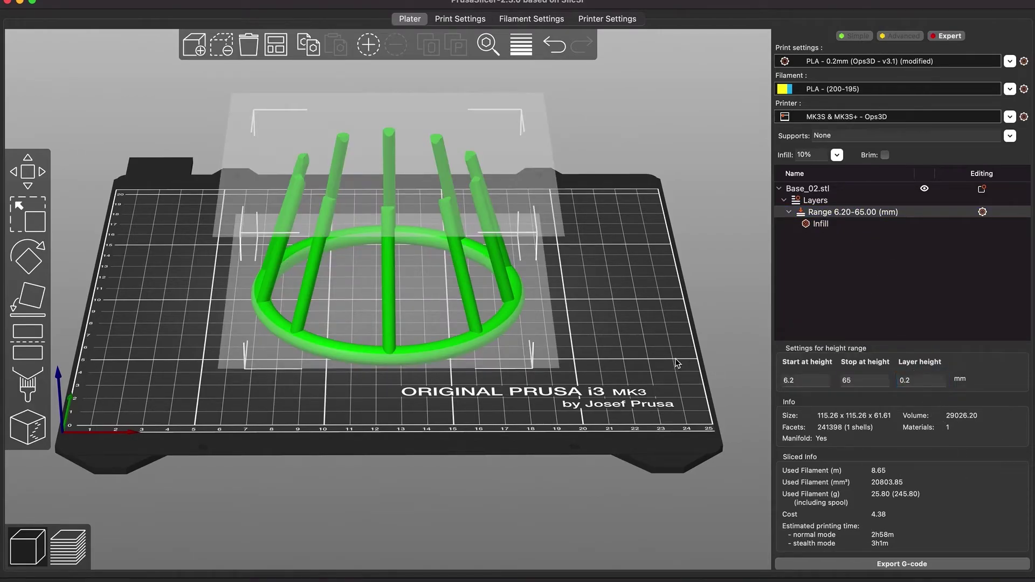
{"action": "left_click", "coordinate": [643, 424]}
{"action": "left_click", "coordinate": [924, 563]}
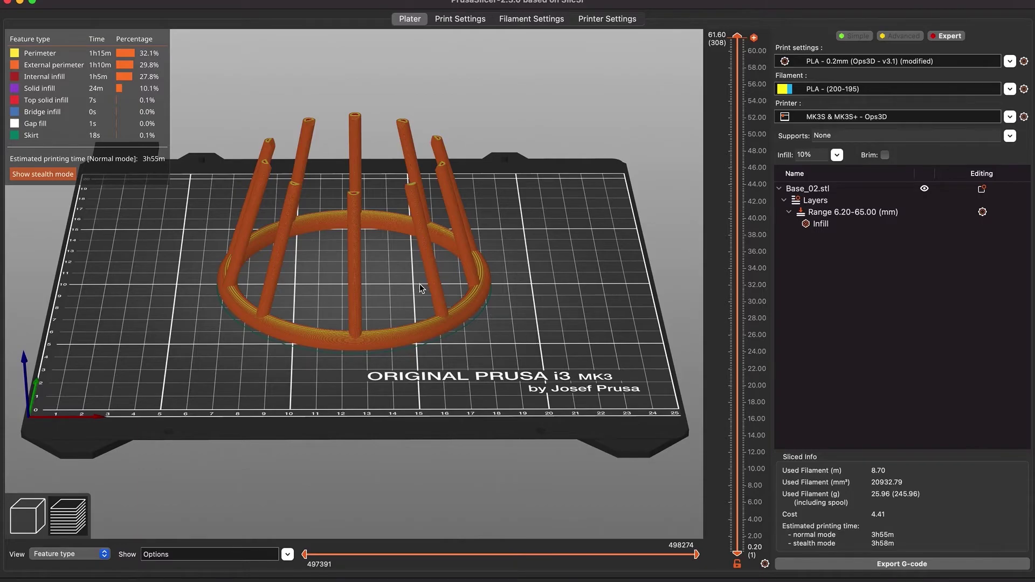
Step: Lower the layer preview to 46.60 mm and examine the infill in the cut rods from above
{"action": "left_click", "coordinate": [735, 163]}
{"action": "left_click_drag", "start_coordinate": [583, 280], "coordinate": [586, 299]}
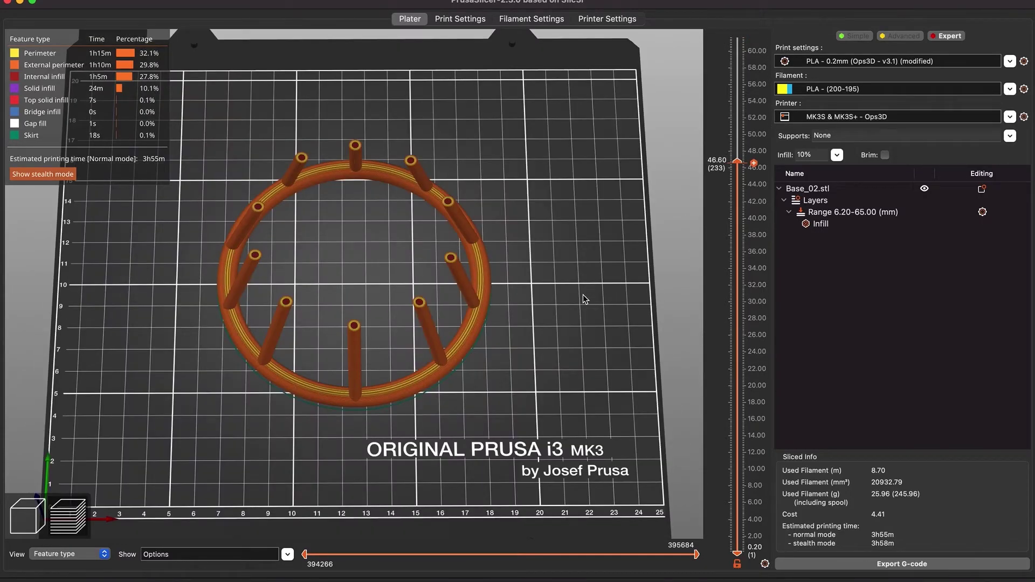
{"action": "scroll", "coordinate": [586, 299], "scroll_direction": "up", "scroll_amount": 5}
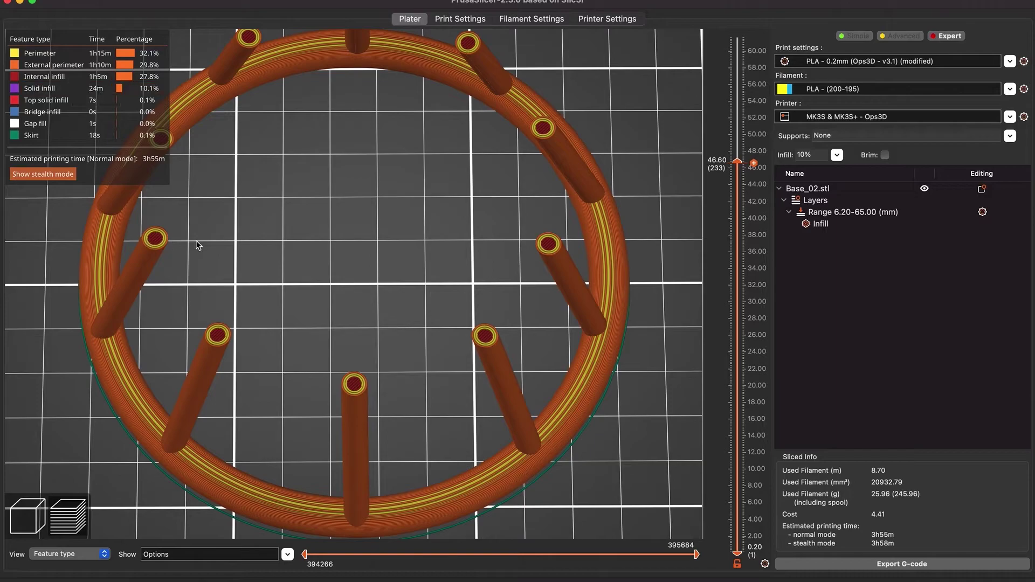
{"action": "scroll", "coordinate": [296, 236], "scroll_direction": "down", "scroll_amount": 3}
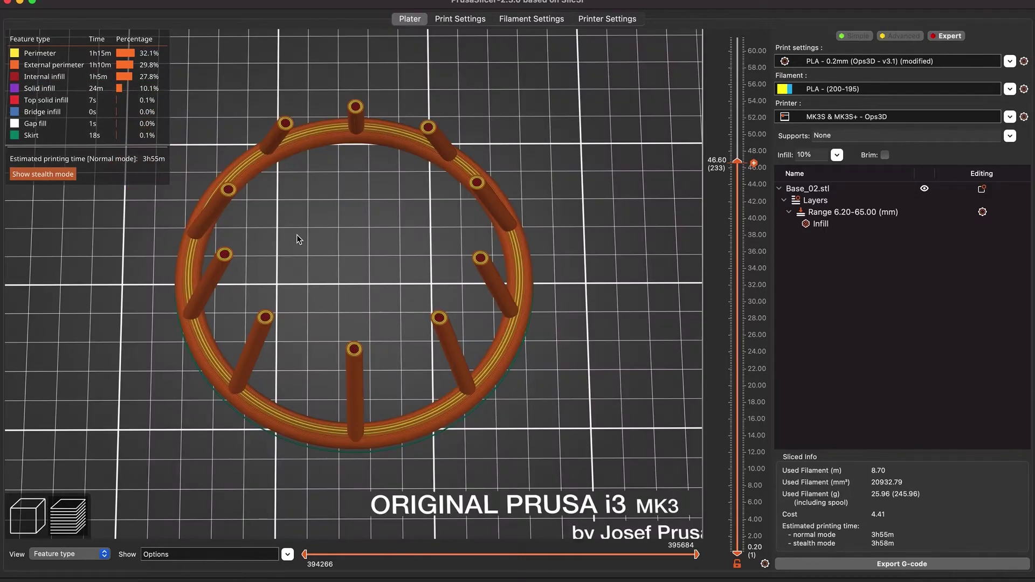
{"action": "scroll", "coordinate": [297, 235], "scroll_direction": "down", "scroll_amount": 1}
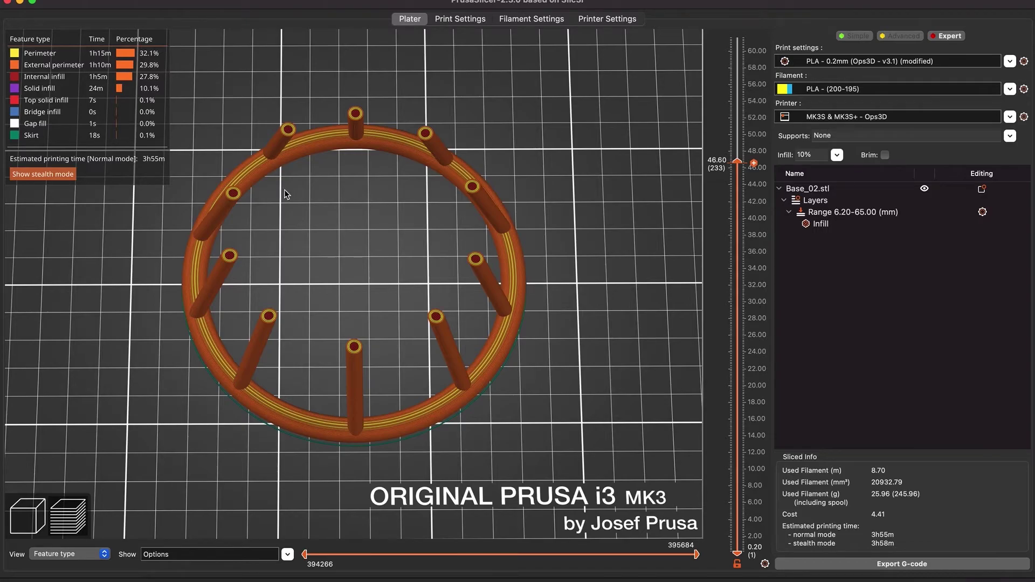
Step: Return to the model editor and open the settings of the 6.20-65.00 mm height range on Base_02.stl
{"action": "left_click", "coordinate": [18, 531]}
{"action": "left_click_drag", "start_coordinate": [625, 415], "coordinate": [625, 406]}
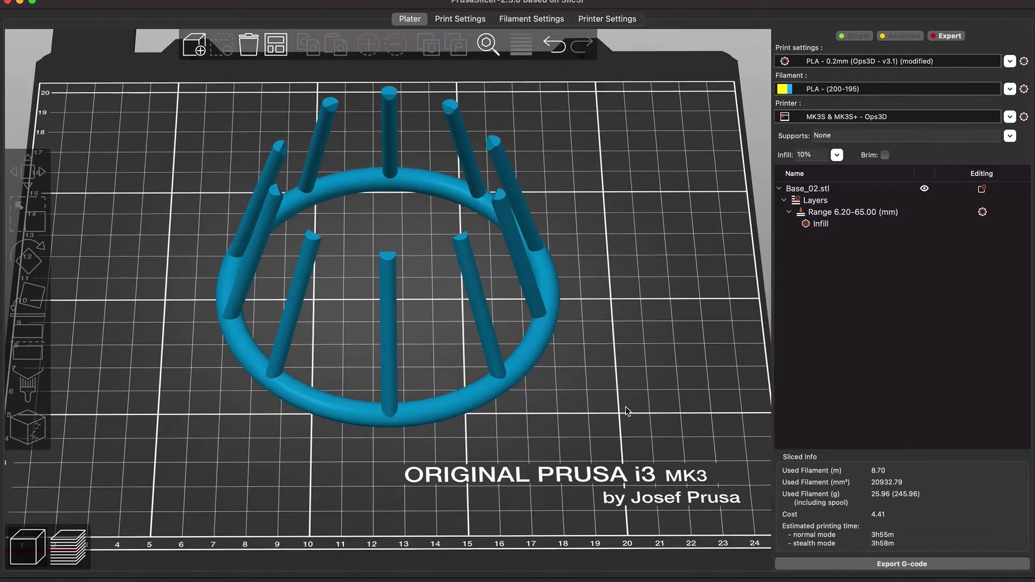
{"action": "left_click", "coordinate": [395, 340]}
{"action": "left_click", "coordinate": [863, 214]}
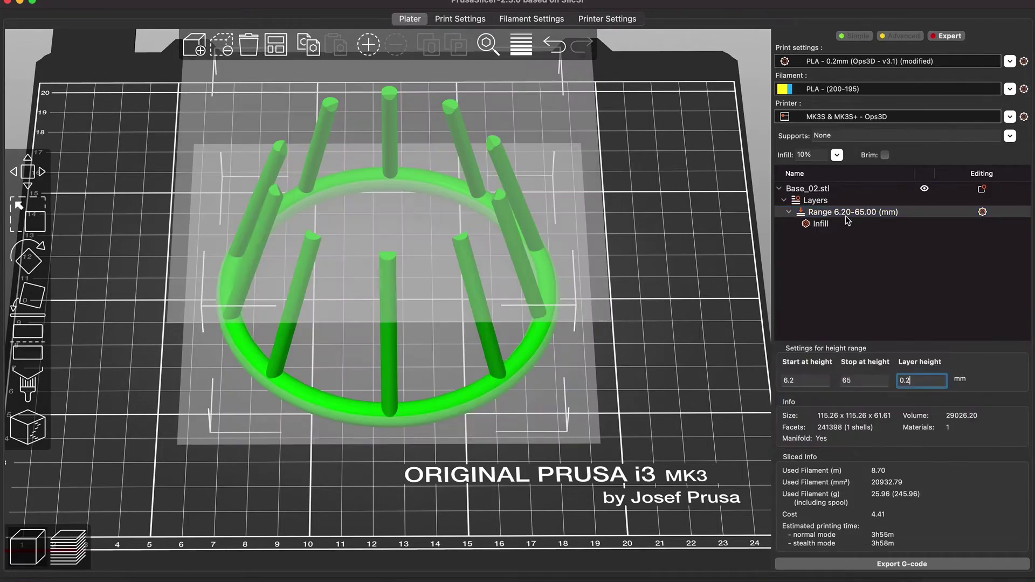
Step: Delete the infill override from the 6.20-65.00 mm range and add a Layers and Perimeters override in its place
{"action": "left_click", "coordinate": [664, 305]}
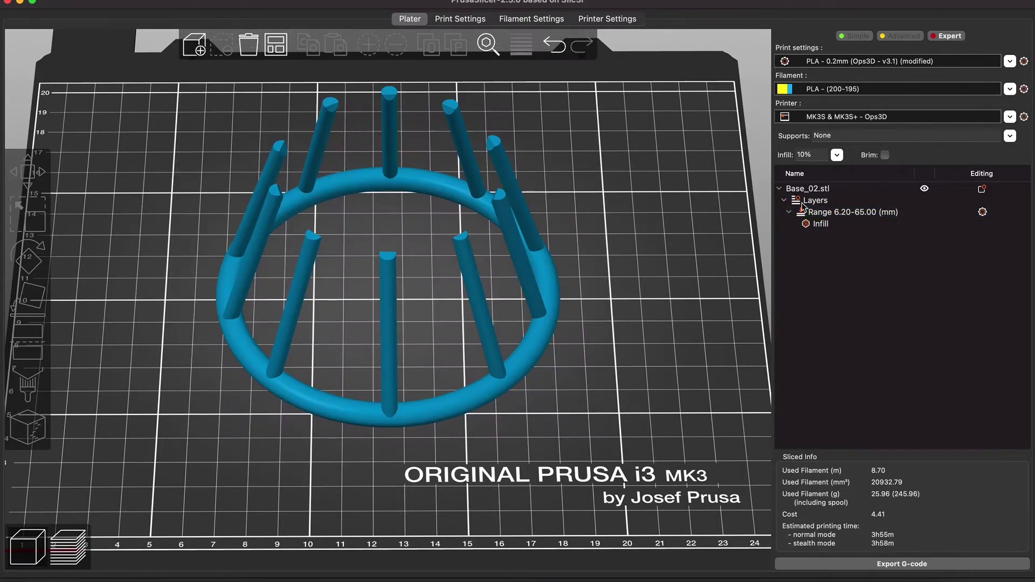
{"action": "left_click", "coordinate": [853, 213]}
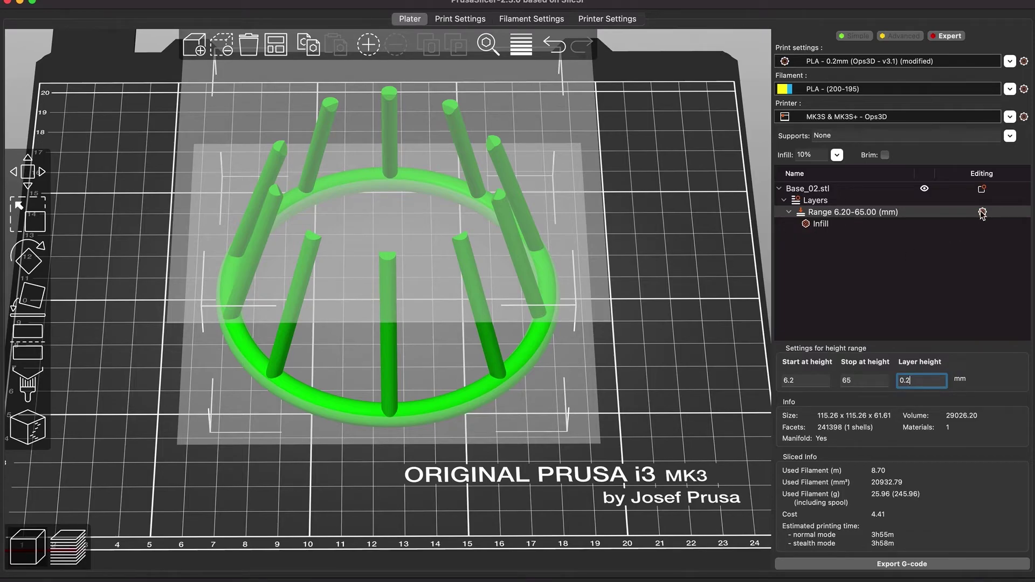
{"action": "left_click", "coordinate": [853, 225]}
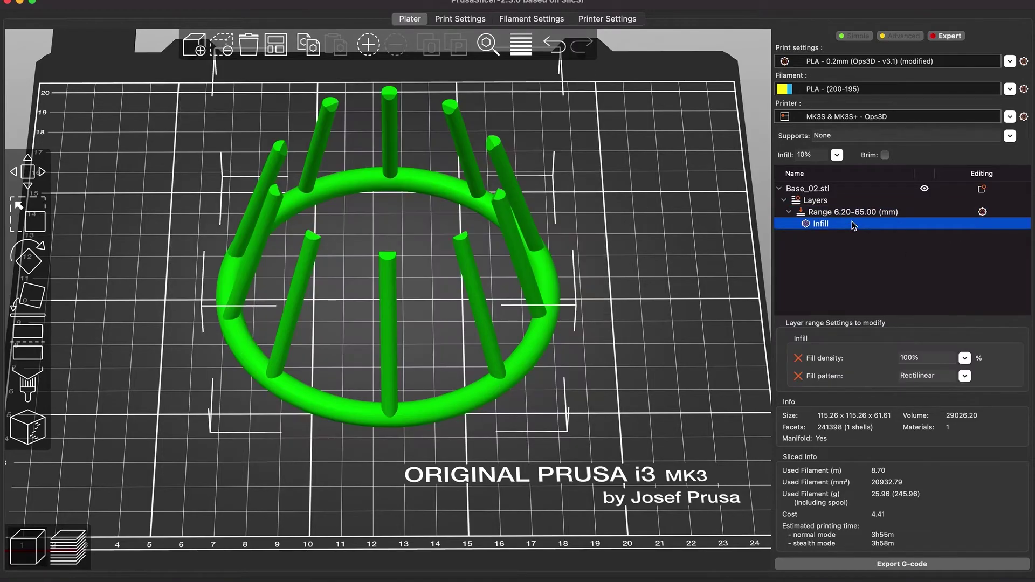
{"action": "key", "text": "Delete"}
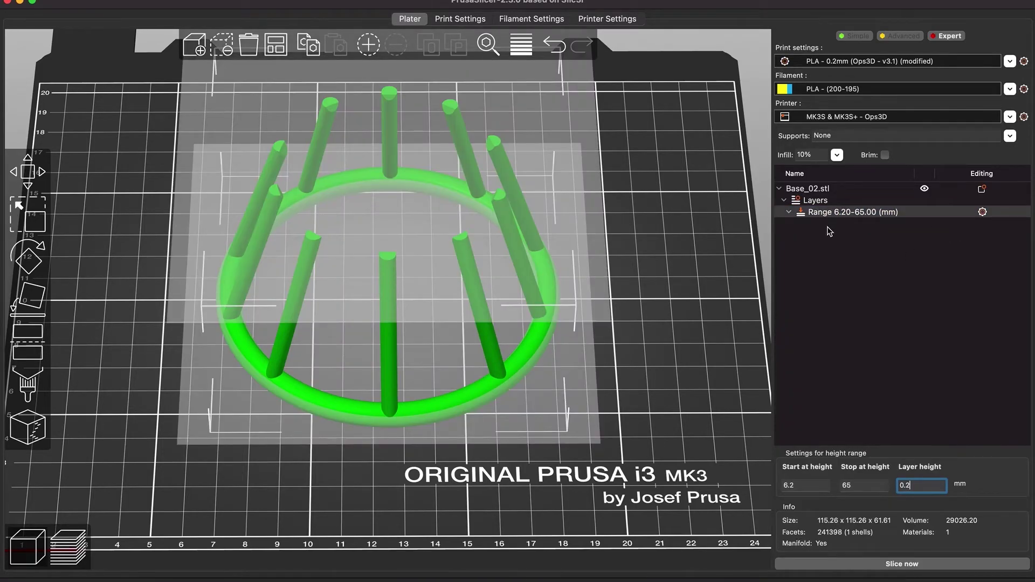
{"action": "left_click", "coordinate": [984, 215]}
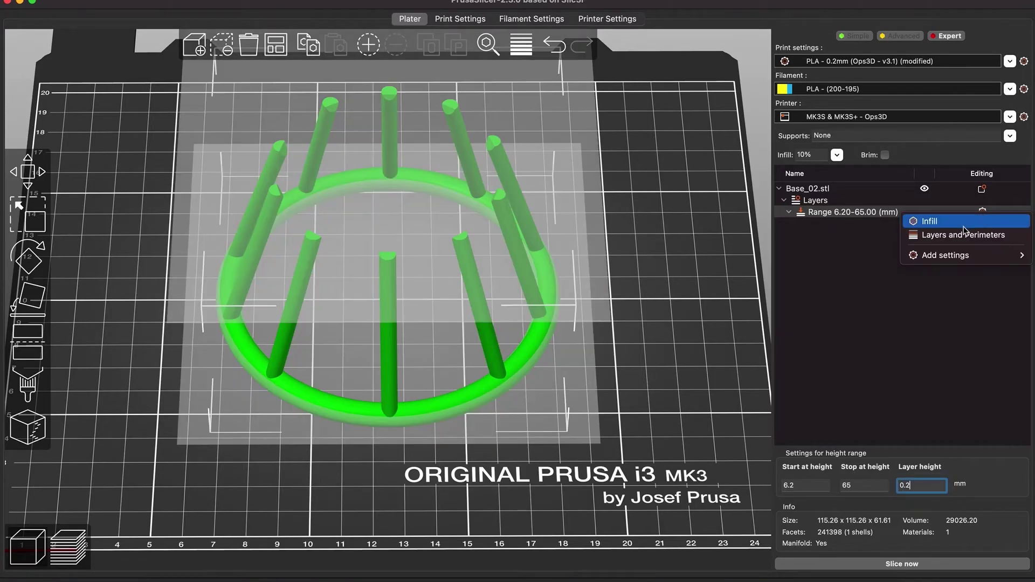
{"action": "key", "text": "Escape"}
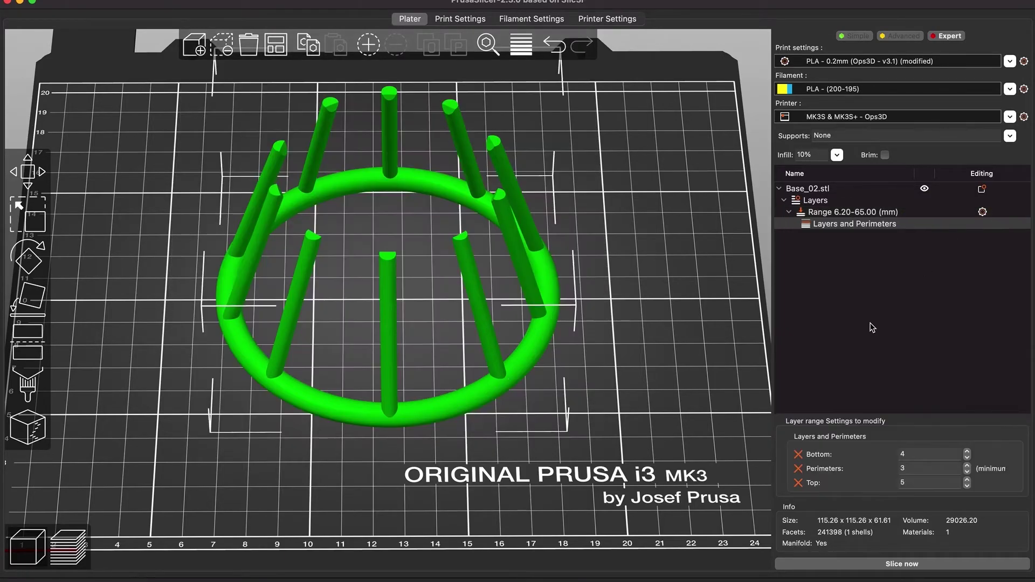
Step: Check the perimeter count in the layers and perimeters print settings, then return to the model on the plater
{"action": "left_click", "coordinate": [917, 475]}
{"action": "left_click", "coordinate": [1024, 61]}
{"action": "left_click", "coordinate": [67, 61]}
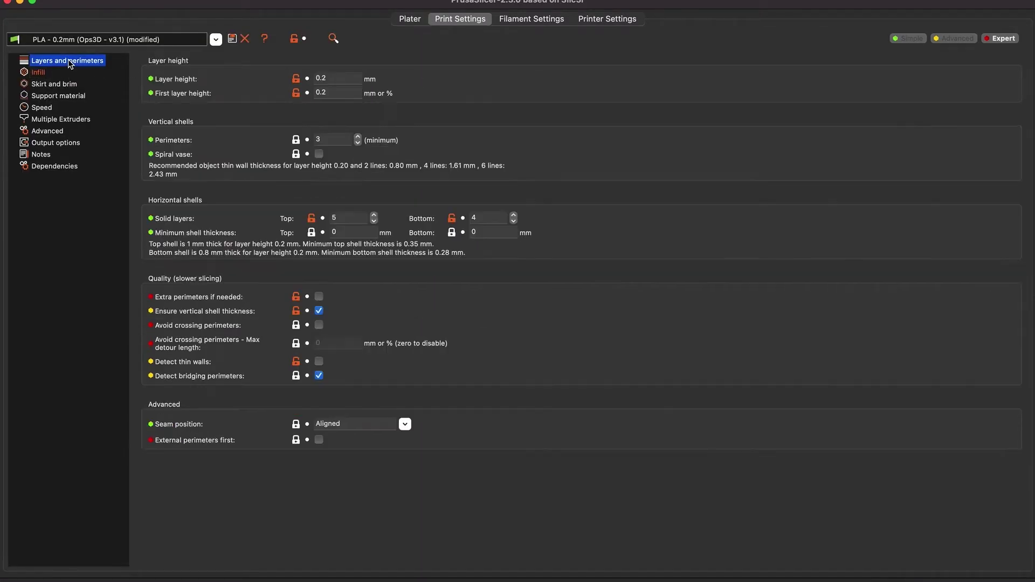
{"action": "left_click", "coordinate": [410, 19]}
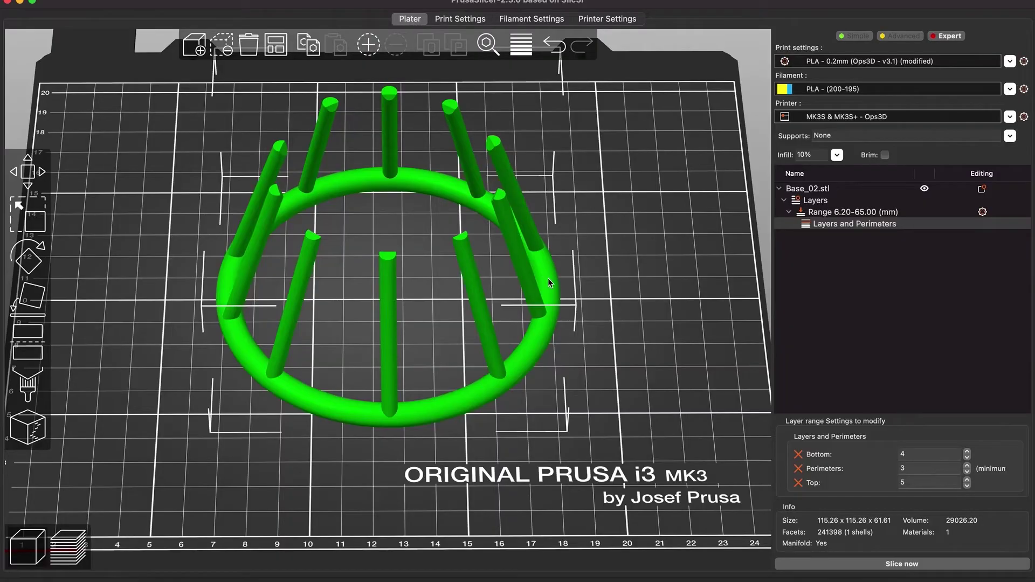
{"action": "left_click", "coordinate": [624, 400]}
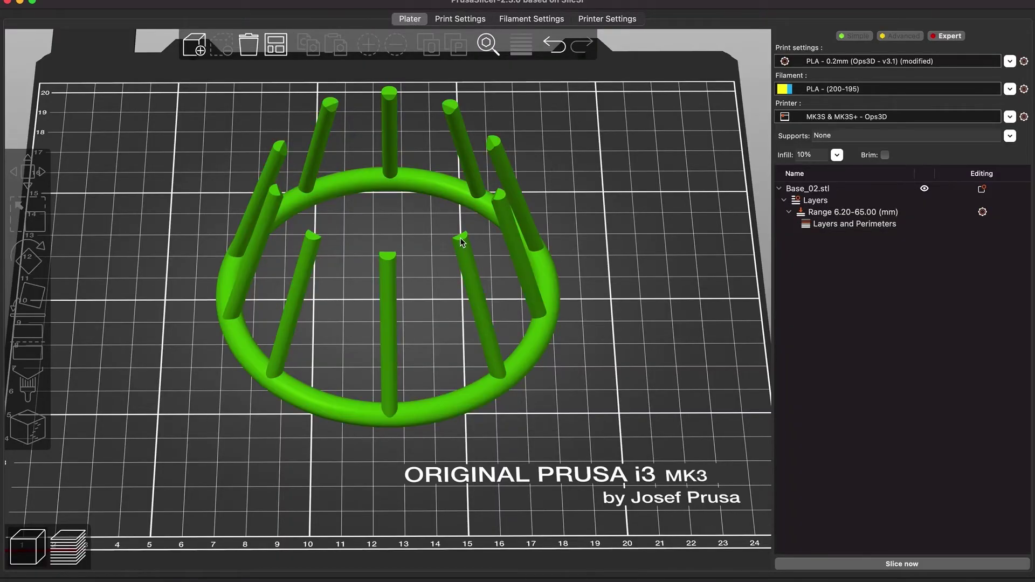
Step: Set the perimeters of the 6.20-65.00 mm range to 6 and slice the model
{"action": "left_click", "coordinate": [830, 225]}
{"action": "left_click", "coordinate": [922, 466]}
{"action": "type", "text": "6"}
{"action": "scroll", "coordinate": [652, 413], "scroll_direction": "down", "scroll_amount": 3}
{"action": "left_click", "coordinate": [828, 564]}
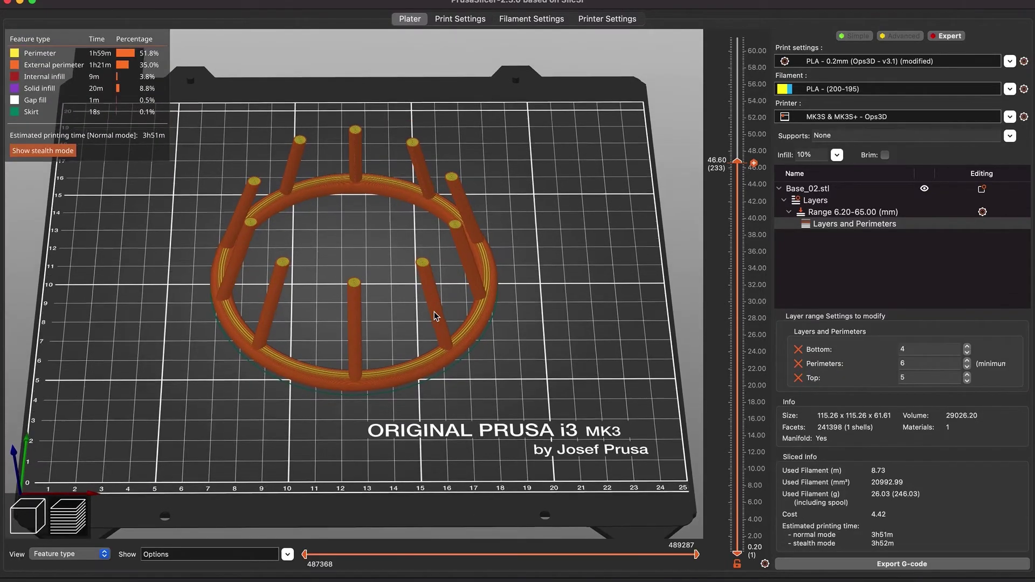
Step: Lower the layer preview in stages to 8.00 mm and examine how the perimeters fill the rods
{"action": "scroll", "coordinate": [435, 311], "scroll_direction": "up", "scroll_amount": 5}
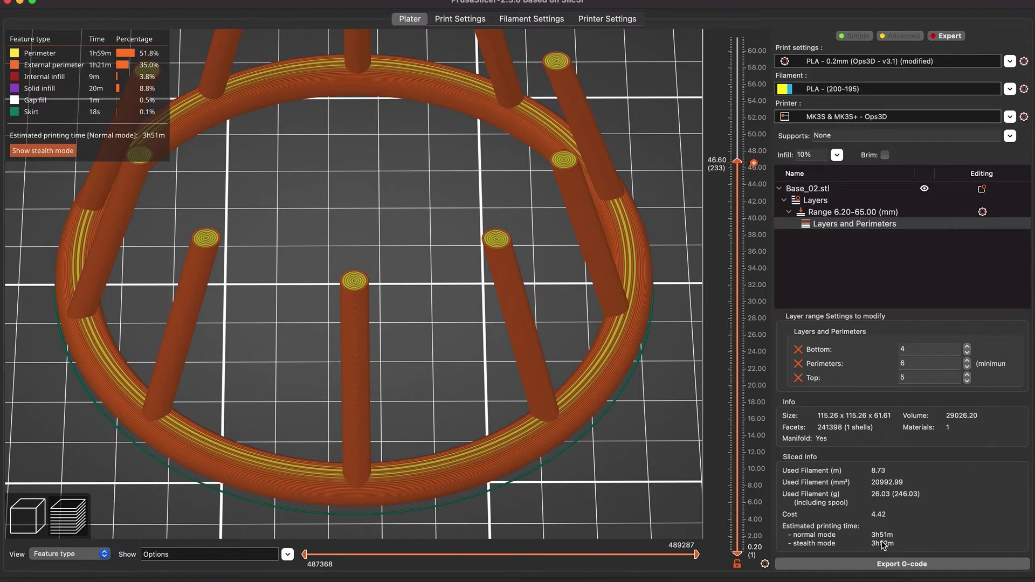
{"action": "left_click_drag", "start_coordinate": [737, 160], "coordinate": [741, 362]}
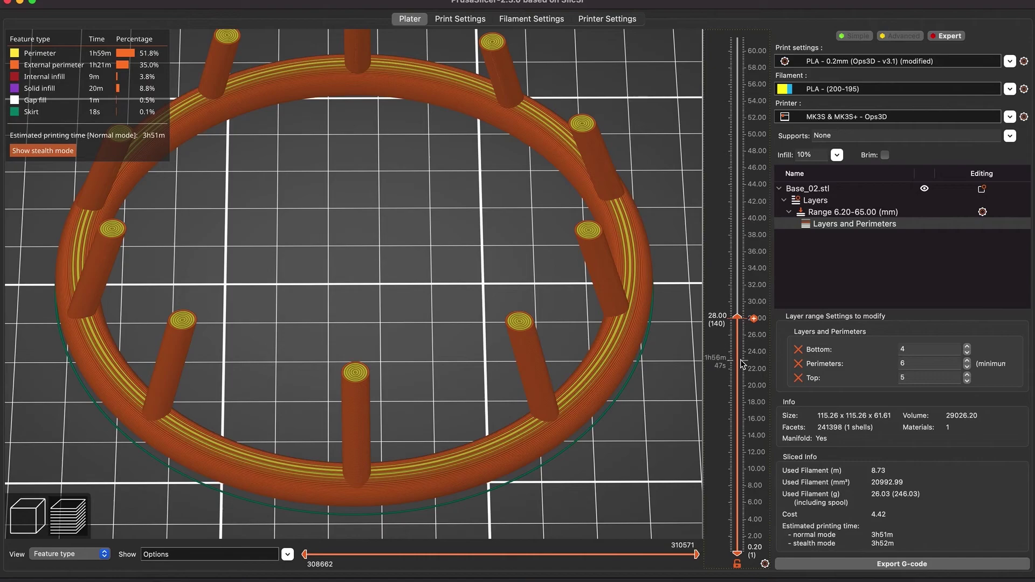
{"action": "left_click_drag", "start_coordinate": [737, 388], "coordinate": [738, 426]}
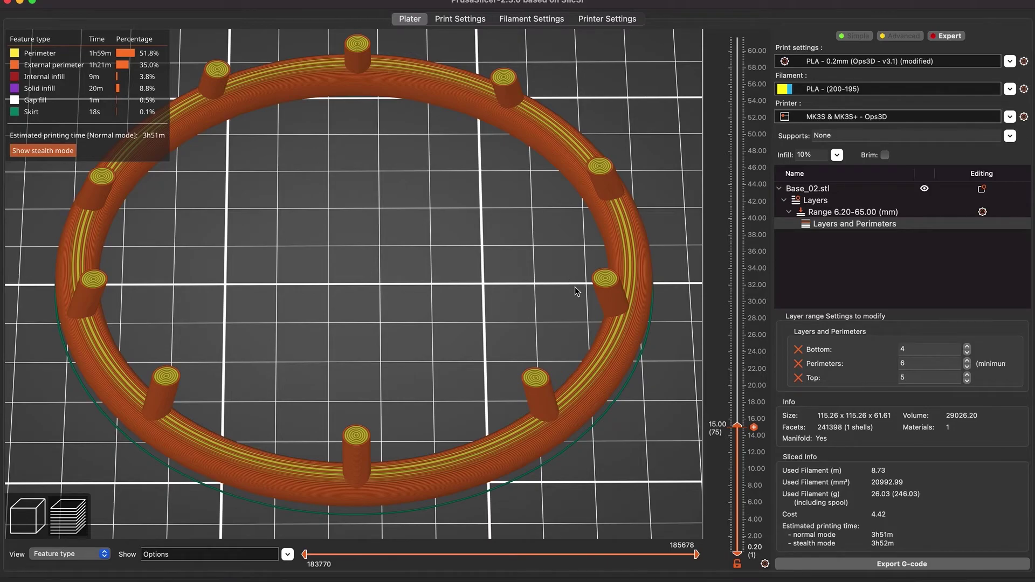
{"action": "scroll", "coordinate": [740, 473], "scroll_direction": "down", "scroll_amount": 15}
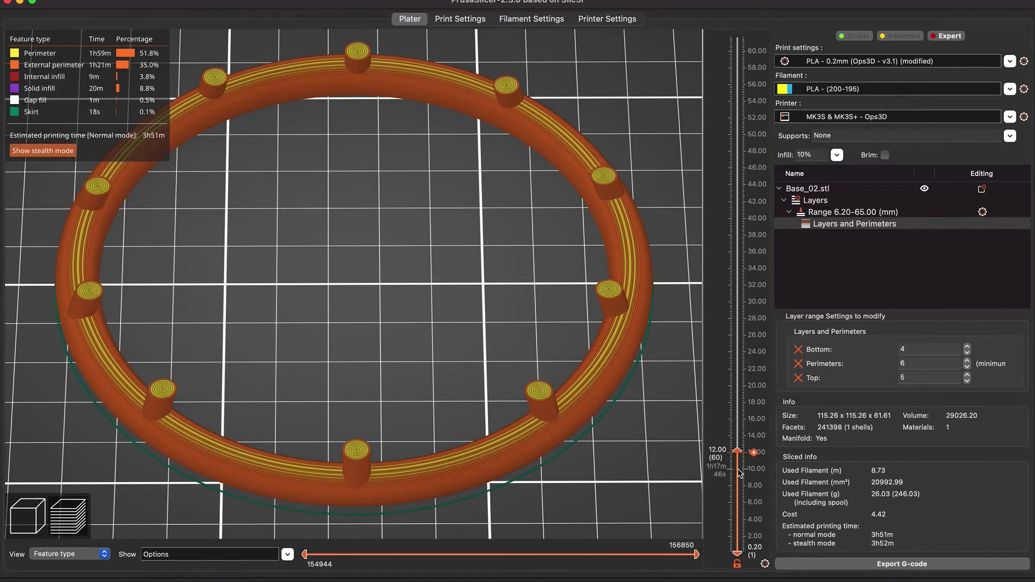
{"action": "scroll", "coordinate": [739, 472], "scroll_direction": "down", "scroll_amount": 20}
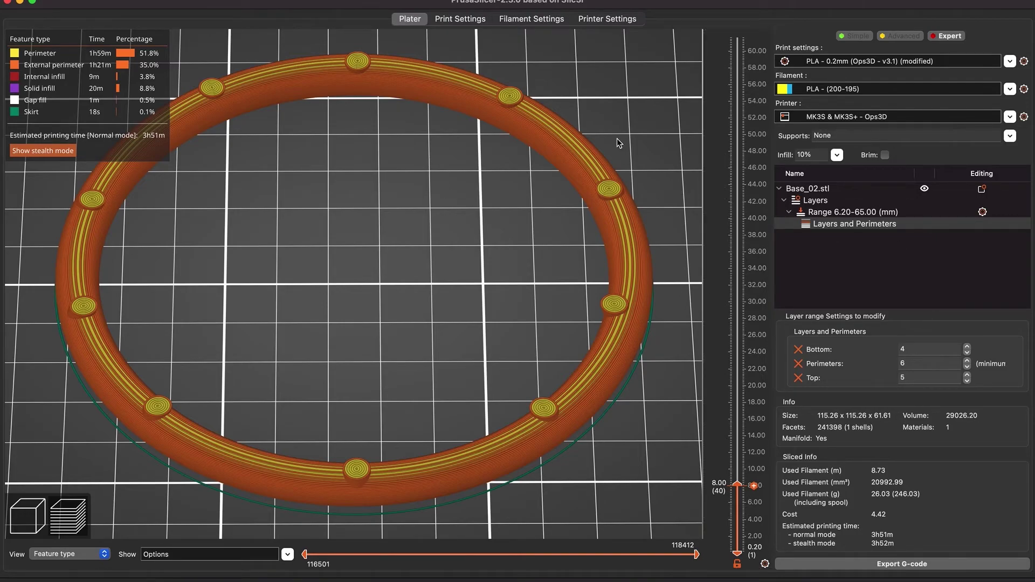
Step: Set the layer height of the 6.20-65.00 mm range to 0.3 mm and slice the model again
{"action": "left_click", "coordinate": [911, 213]}
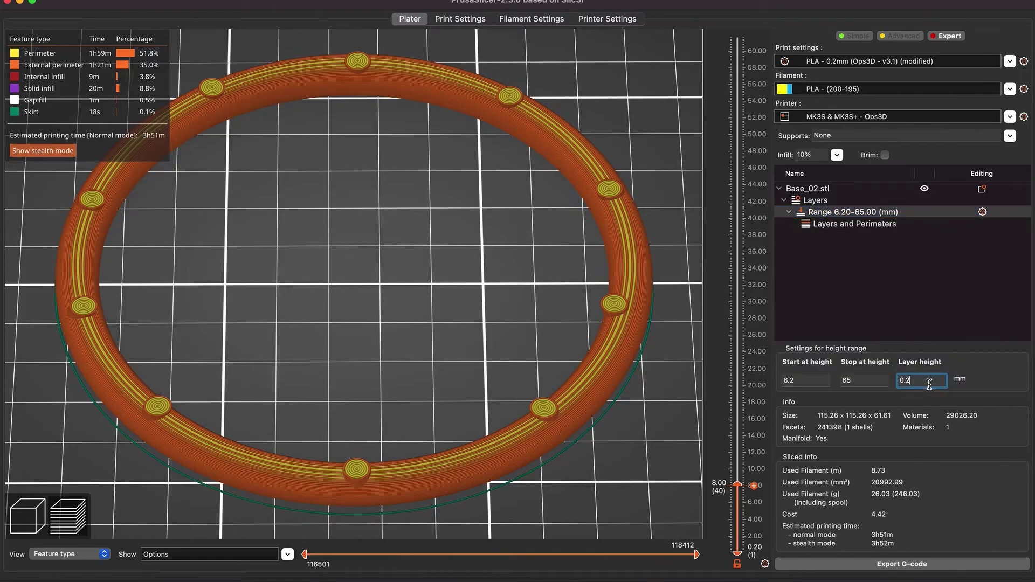
{"action": "key", "text": "BackSpace"}
{"action": "type", "text": "3"}
{"action": "key", "text": "Return"}
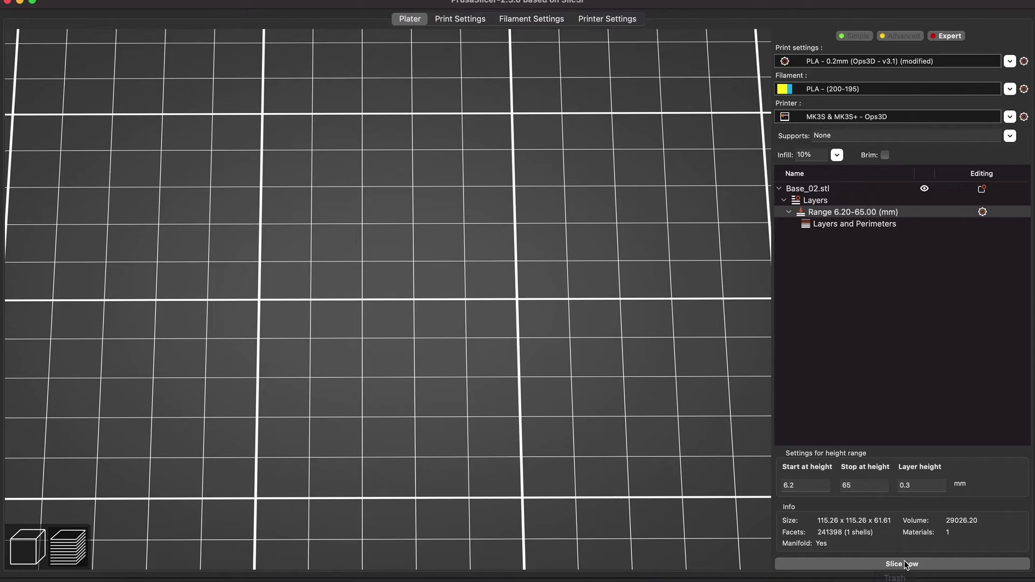
{"action": "left_click", "coordinate": [909, 564]}
{"action": "scroll", "coordinate": [557, 383], "scroll_direction": "down", "scroll_amount": 5}
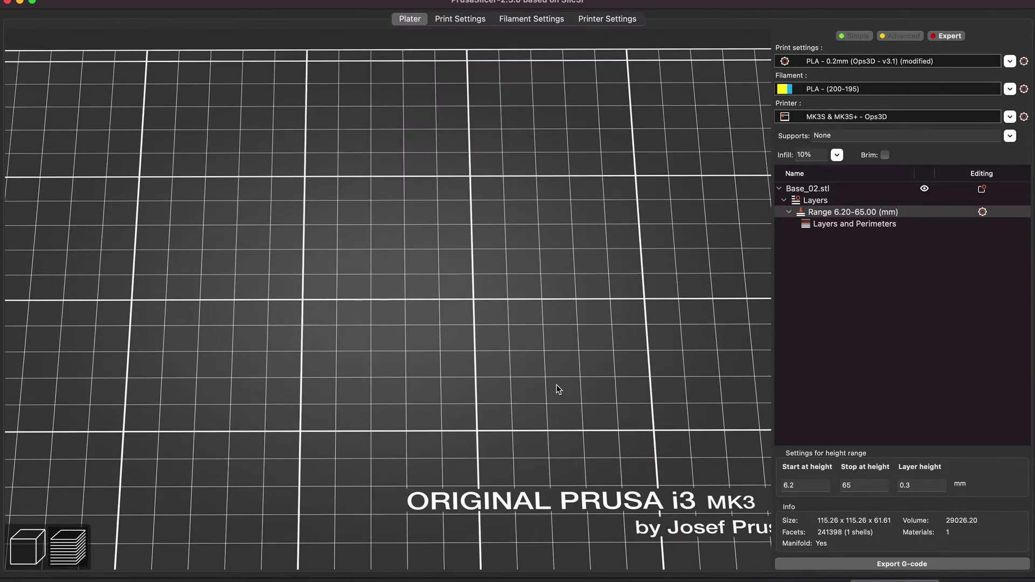
{"action": "scroll", "coordinate": [558, 387], "scroll_direction": "down", "scroll_amount": 3}
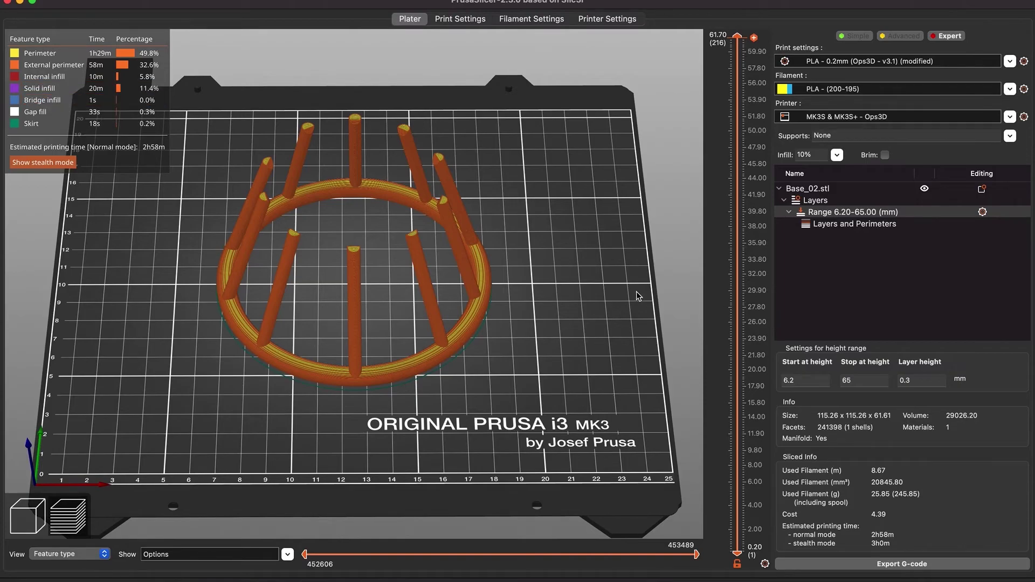
Step: Delete the height range layers from Base_02.stl and return to the model editor
{"action": "left_click", "coordinate": [814, 200]}
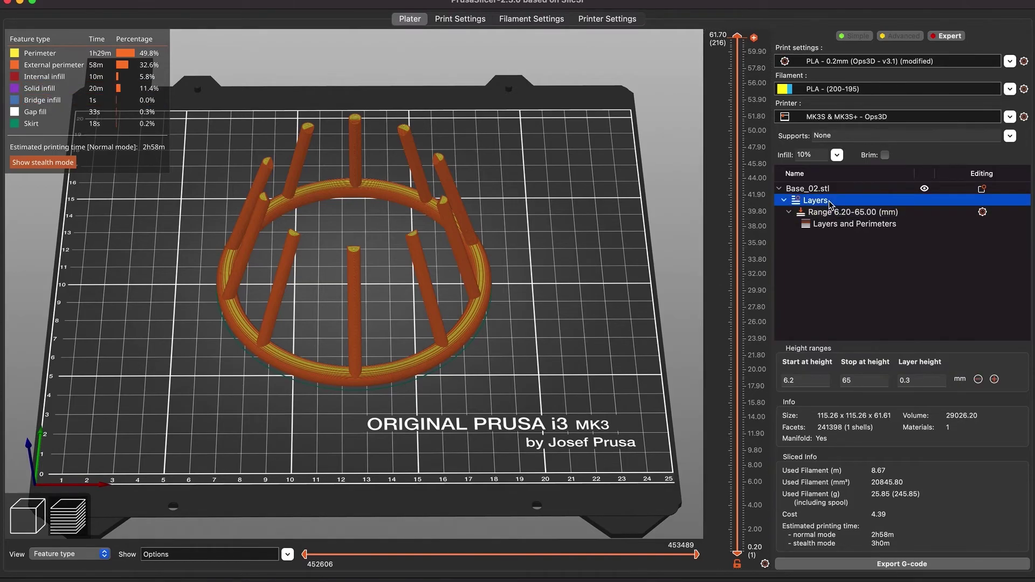
{"action": "key", "text": "Delete"}
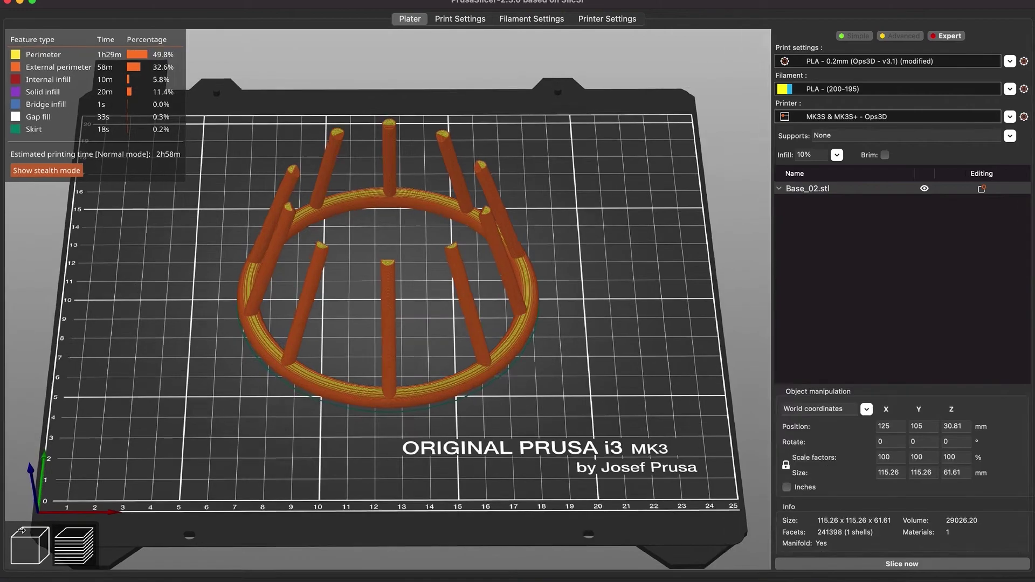
{"action": "left_click", "coordinate": [26, 546]}
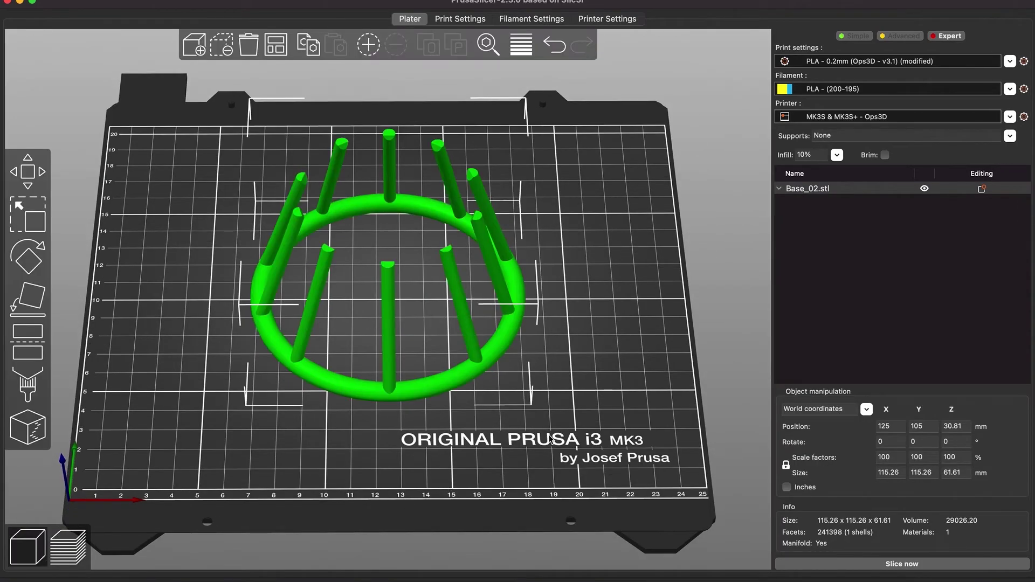
{"action": "left_click", "coordinate": [537, 380]}
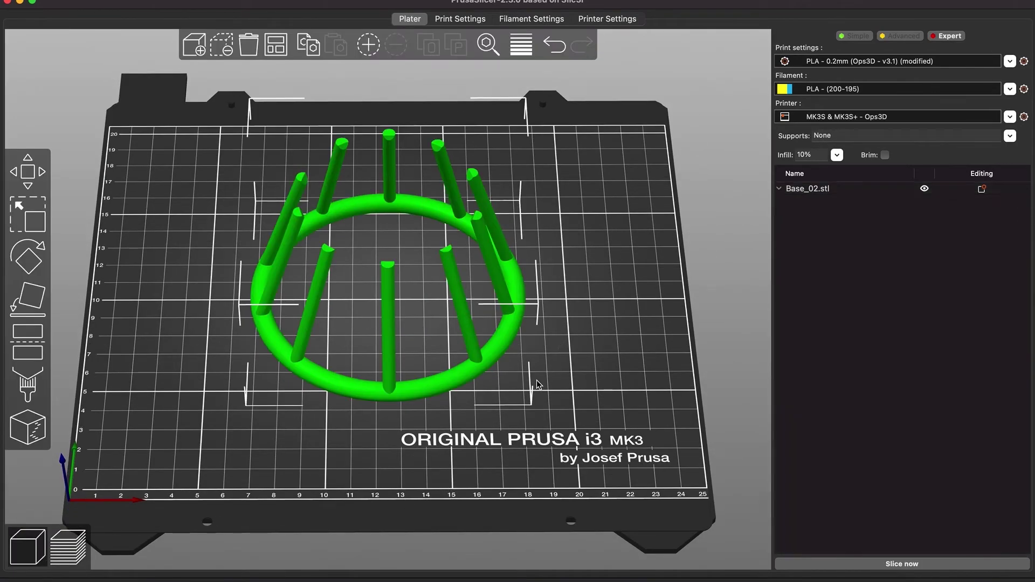
Step: Set the solid infill threshold area to 20 mm² in the infill print settings and return to the plater
{"action": "left_click", "coordinate": [1023, 62]}
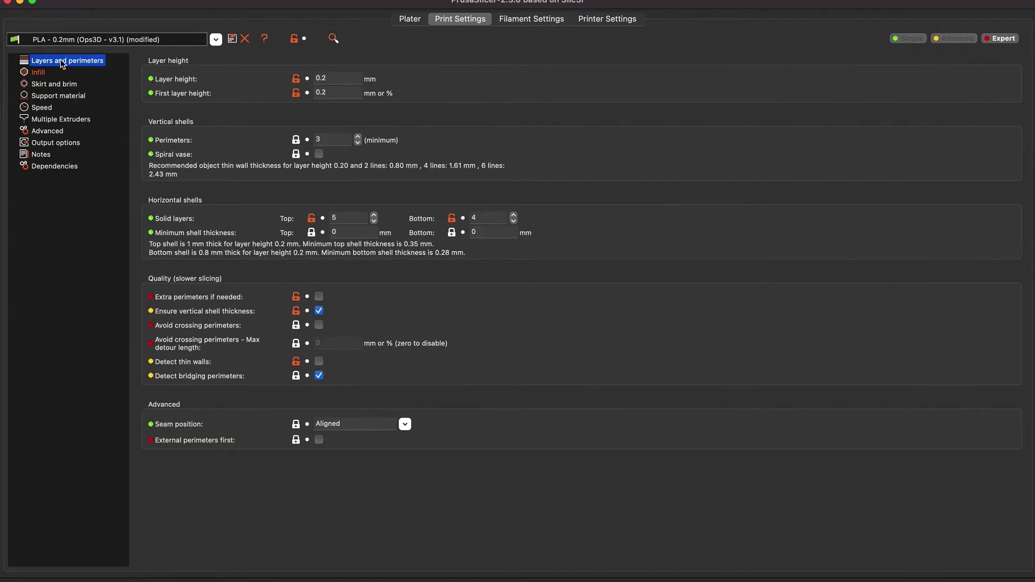
{"action": "left_click", "coordinate": [39, 73]}
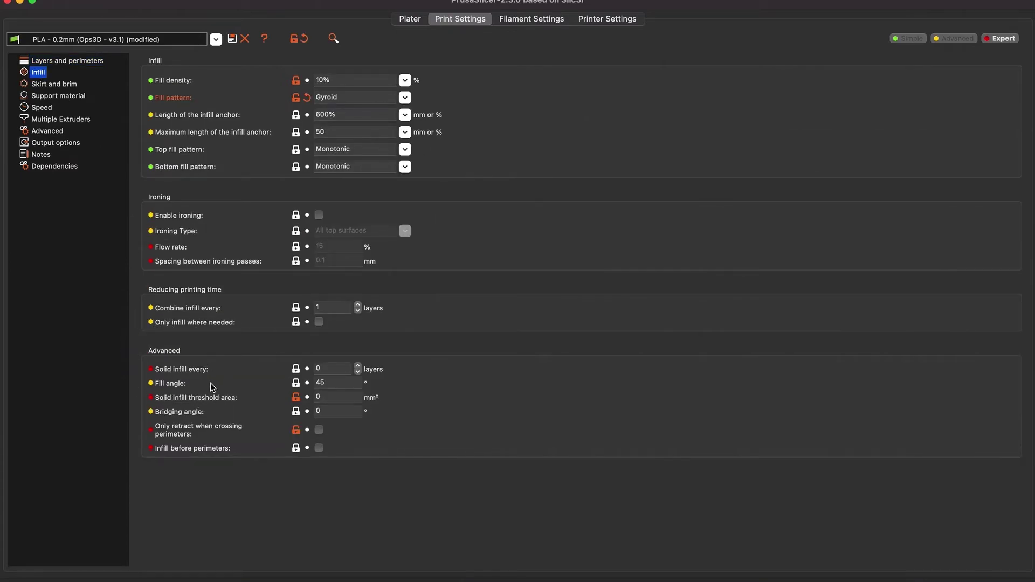
{"action": "left_click", "coordinate": [964, 42]}
{"action": "left_click", "coordinate": [1004, 39]}
{"action": "left_click", "coordinate": [335, 396]}
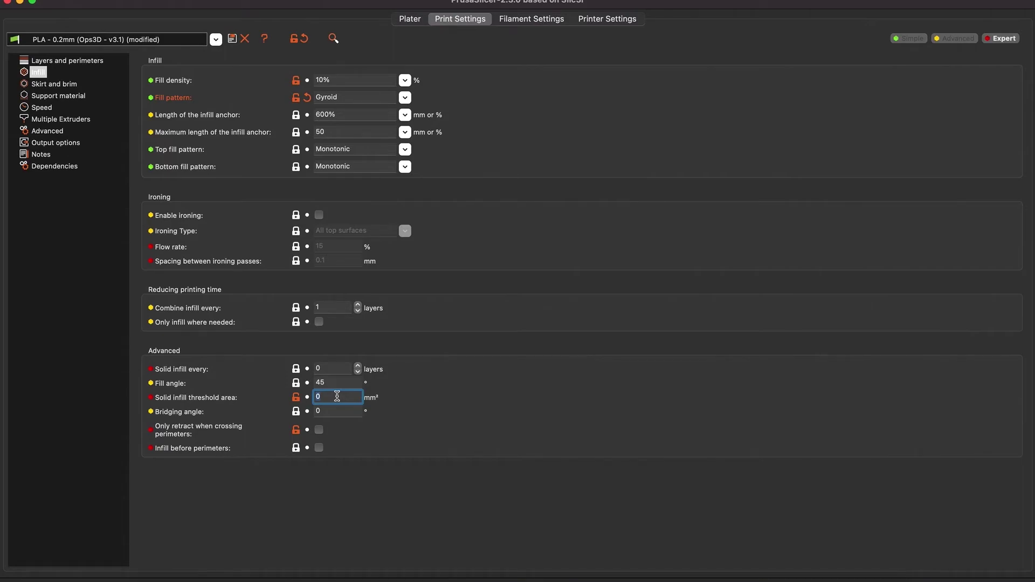
{"action": "type", "text": "20"}
{"action": "key", "text": "Tab"}
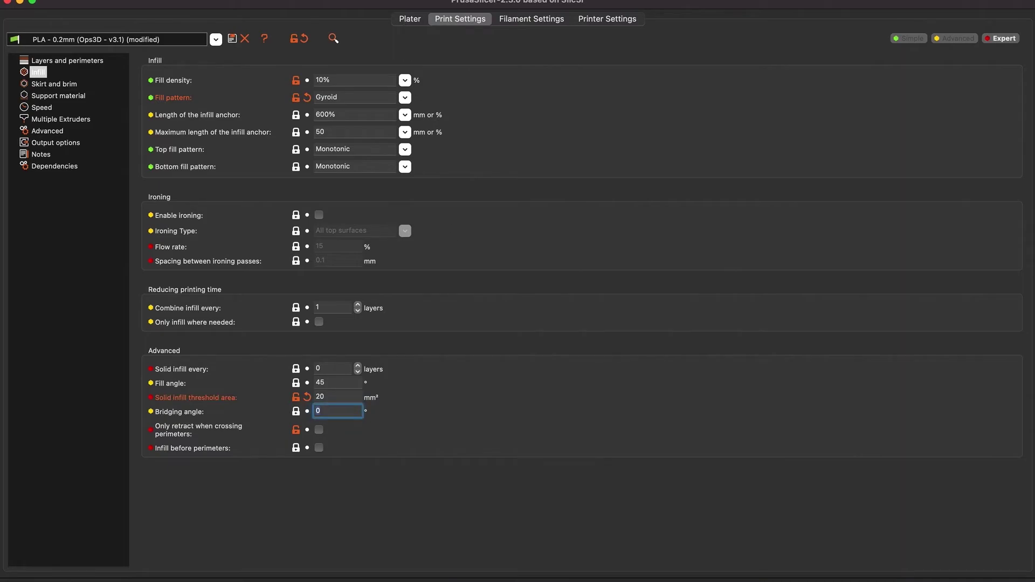
{"action": "left_click", "coordinate": [410, 20]}
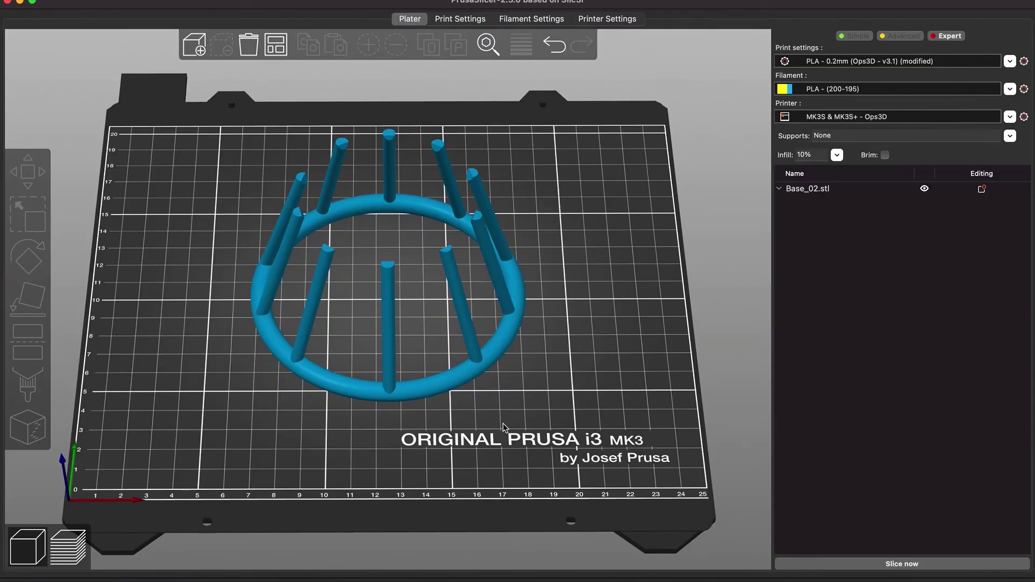
Step: Slice the model and lower the layer preview to 41.20 mm to inspect the rods' infill from above
{"action": "left_click", "coordinate": [925, 564]}
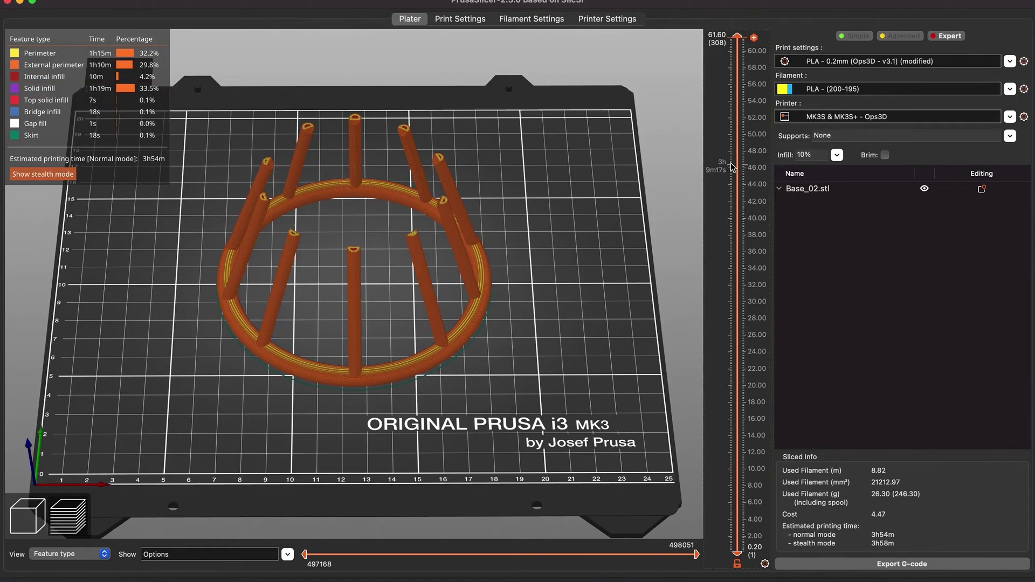
{"action": "left_click", "coordinate": [739, 206]}
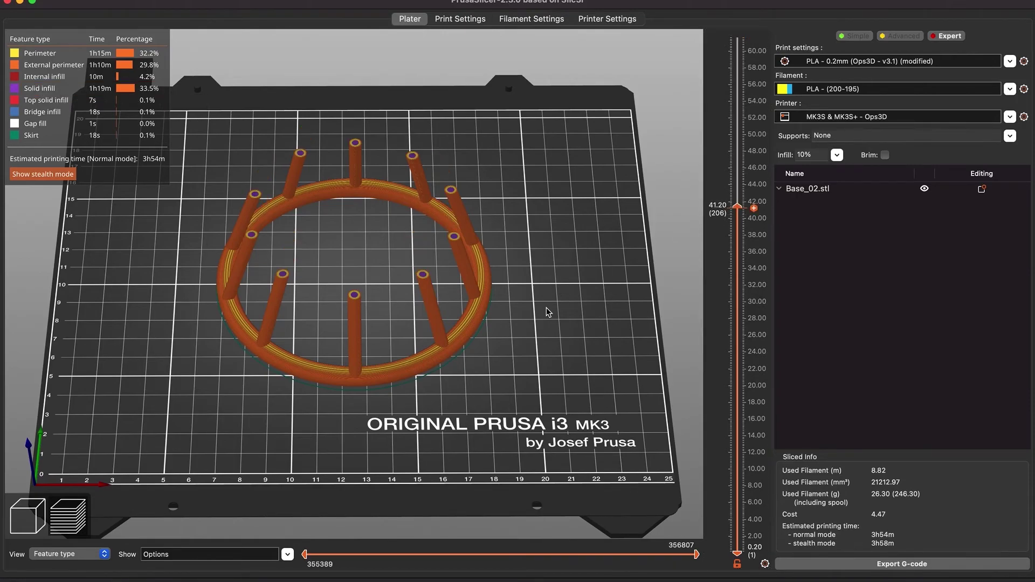
{"action": "left_click_drag", "start_coordinate": [546, 312], "coordinate": [548, 324]}
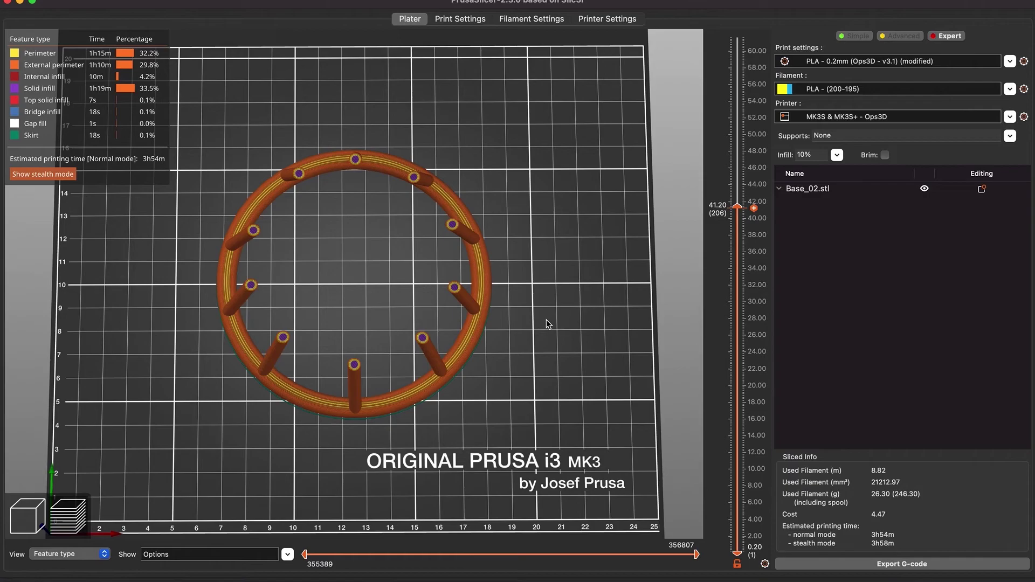
{"action": "scroll", "coordinate": [546, 320], "scroll_direction": "up", "scroll_amount": 5}
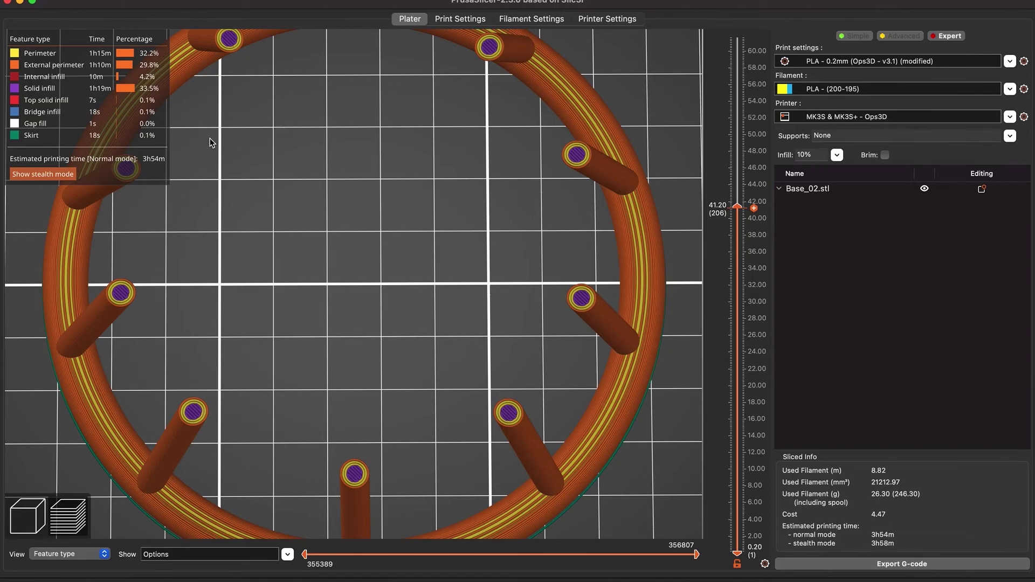
Step: Lower the layer preview to 7.00 mm and examine the infill where the rods meet the ring
{"action": "scroll", "coordinate": [210, 138], "scroll_direction": "down", "scroll_amount": 1}
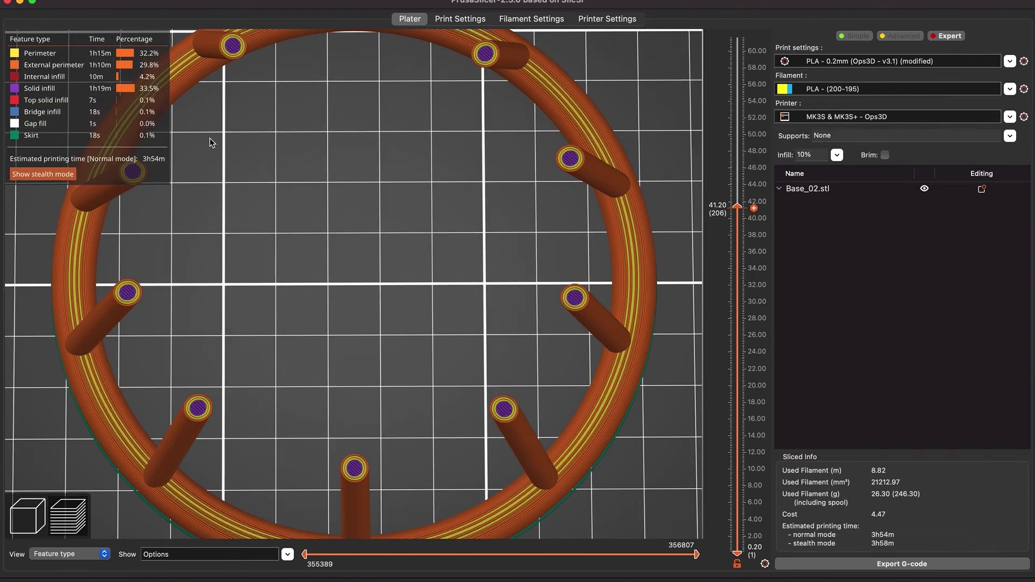
{"action": "scroll", "coordinate": [209, 138], "scroll_direction": "down", "scroll_amount": 1}
{"action": "scroll", "coordinate": [740, 304], "scroll_direction": "down", "scroll_amount": 10}
{"action": "scroll", "coordinate": [742, 401], "scroll_direction": "down", "scroll_amount": 10}
{"action": "scroll", "coordinate": [740, 468], "scroll_direction": "down", "scroll_amount": 5}
{"action": "scroll", "coordinate": [740, 481], "scroll_direction": "down", "scroll_amount": 8}
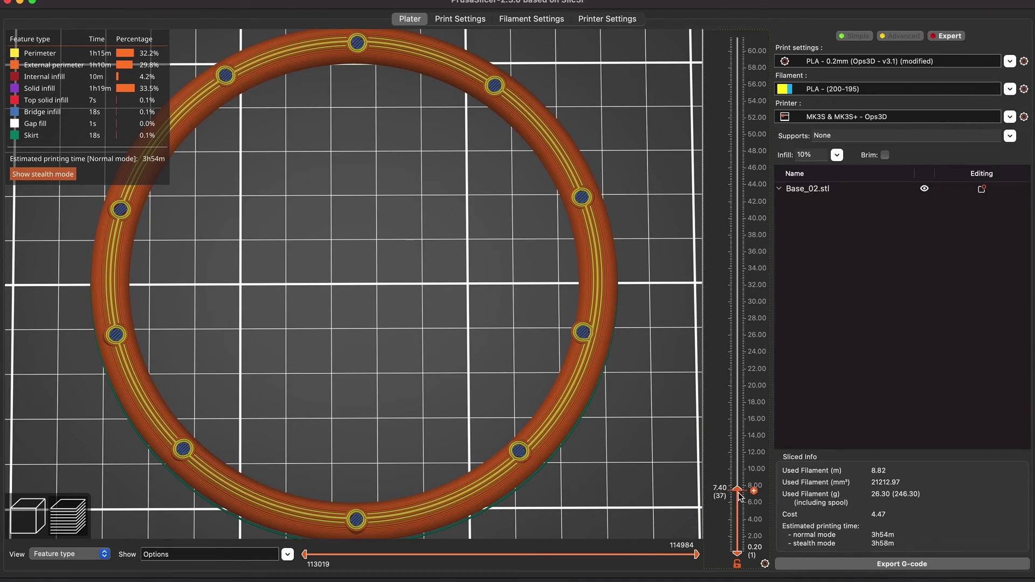
{"action": "scroll", "coordinate": [741, 496], "scroll_direction": "down", "scroll_amount": 2}
{"action": "scroll", "coordinate": [484, 437], "scroll_direction": "up", "scroll_amount": 1}
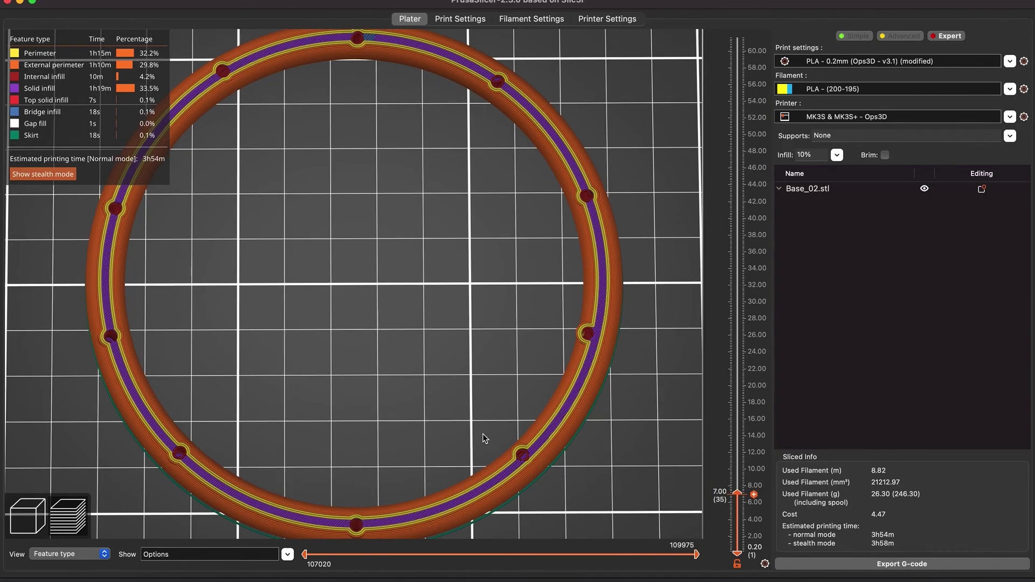
Step: Examine the infill at the rod bases up close, raising the layer preview to 7.40 mm where the rods leave the ring
{"action": "scroll", "coordinate": [483, 433], "scroll_direction": "up", "scroll_amount": 2}
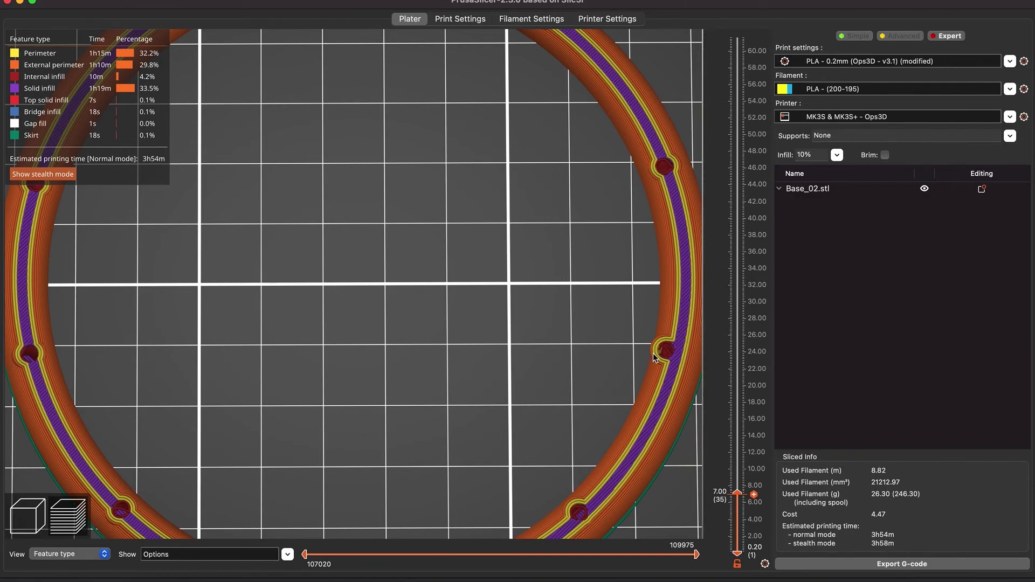
{"action": "scroll", "coordinate": [678, 363], "scroll_direction": "down", "scroll_amount": 5}
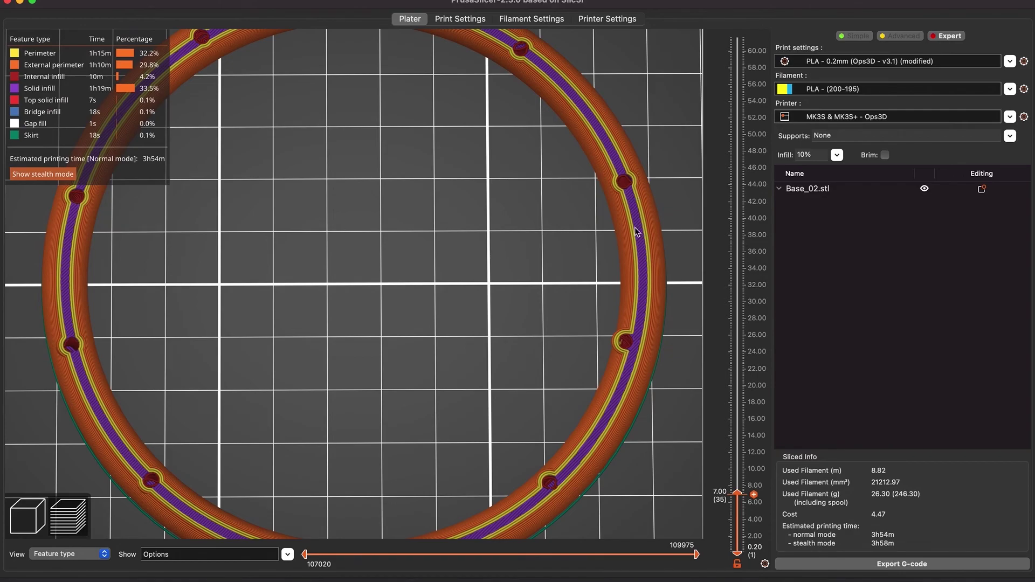
{"action": "scroll", "coordinate": [623, 350], "scroll_direction": "up", "scroll_amount": 5}
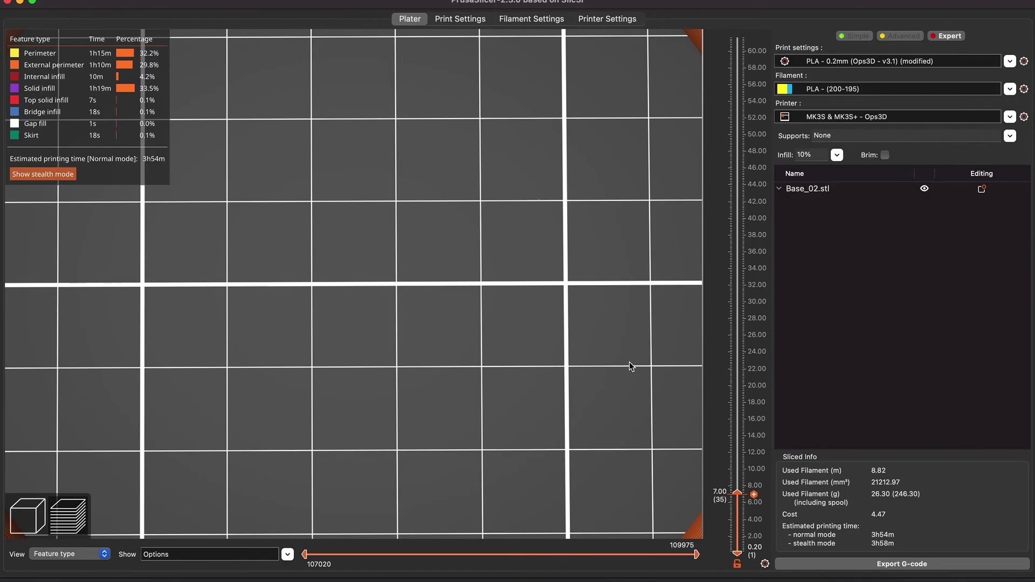
{"action": "scroll", "coordinate": [629, 361], "scroll_direction": "down", "scroll_amount": 5}
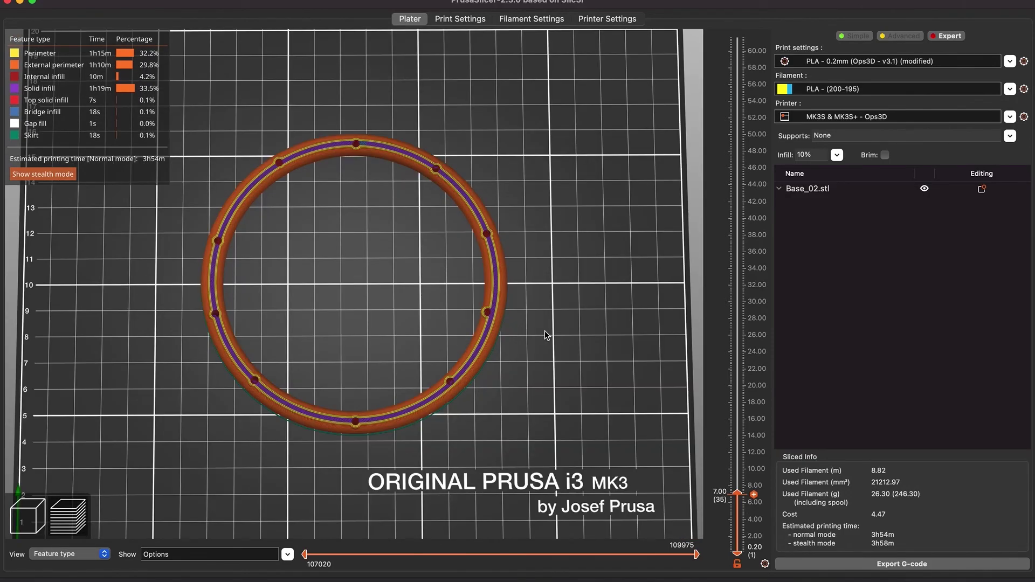
{"action": "scroll", "coordinate": [545, 331], "scroll_direction": "up", "scroll_amount": 3}
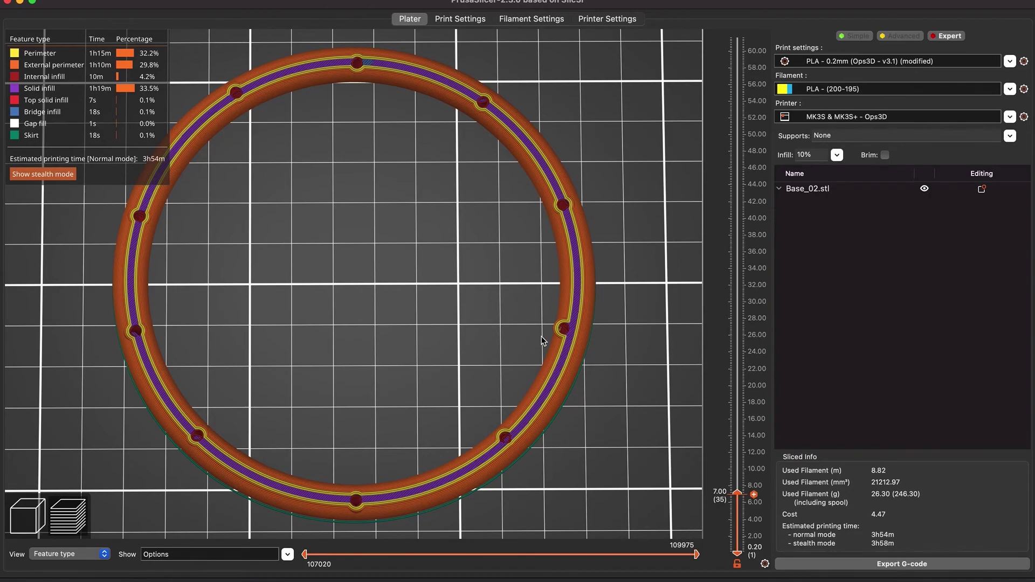
{"action": "mouse_move", "coordinate": [738, 494]}
{"action": "left_mouse_down"}
{"action": "mouse_move", "coordinate": [740, 505]}
{"action": "mouse_move", "coordinate": [743, 494]}
{"action": "left_mouse_up"}
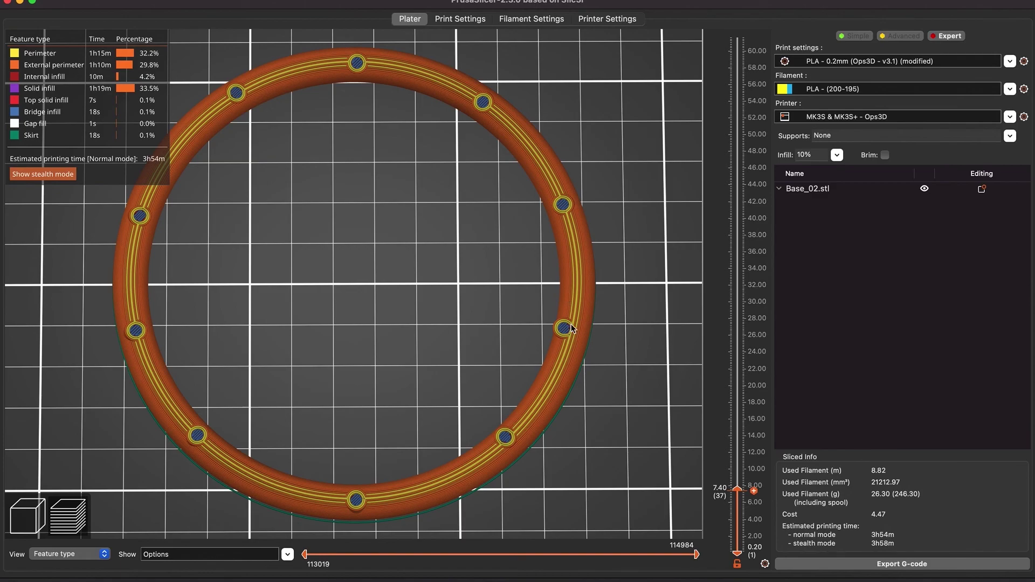
Step: Raise the layer preview to 52.00 mm and inspect the infill of the angled rods from above
{"action": "scroll", "coordinate": [591, 314], "scroll_direction": "down", "scroll_amount": 4}
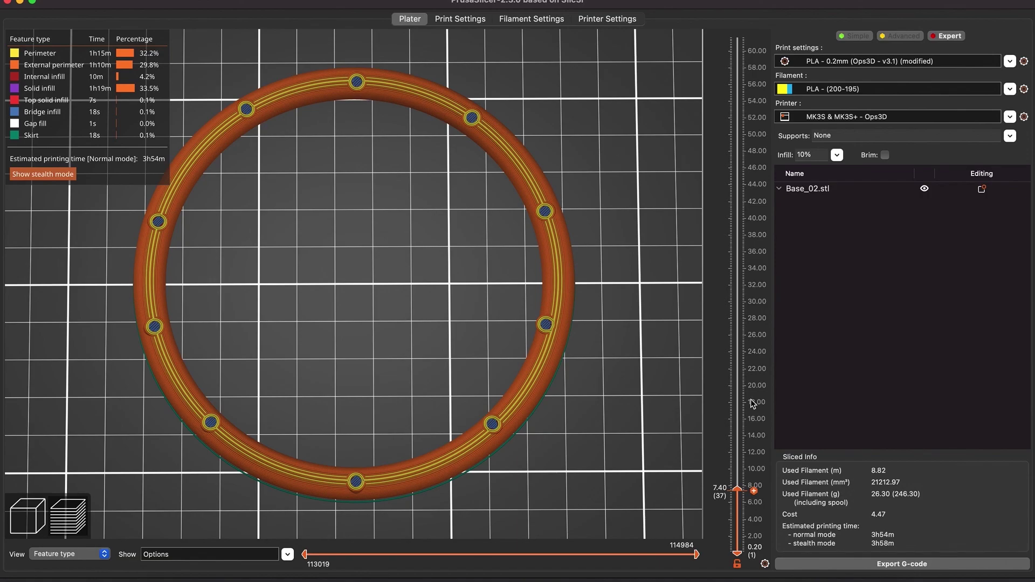
{"action": "left_click_drag", "start_coordinate": [751, 400], "coordinate": [745, 121]}
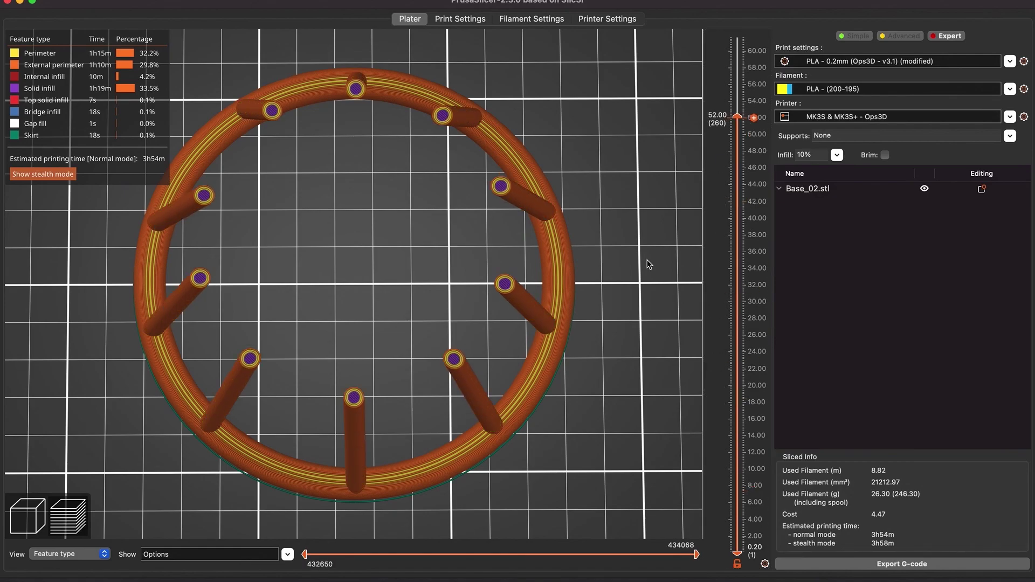
{"action": "key", "text": "1"}
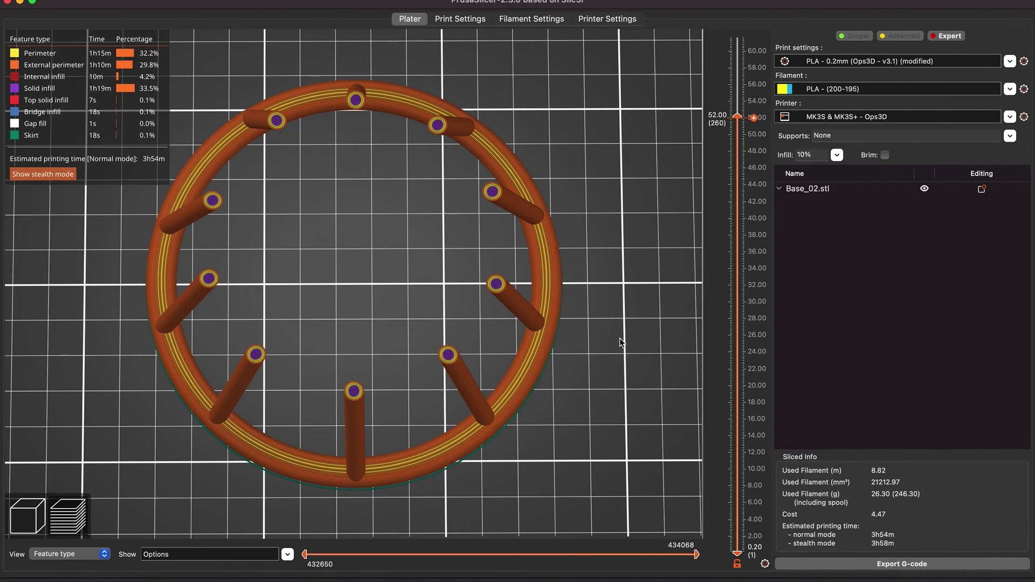
{"action": "scroll", "coordinate": [620, 338], "scroll_direction": "down", "scroll_amount": 3}
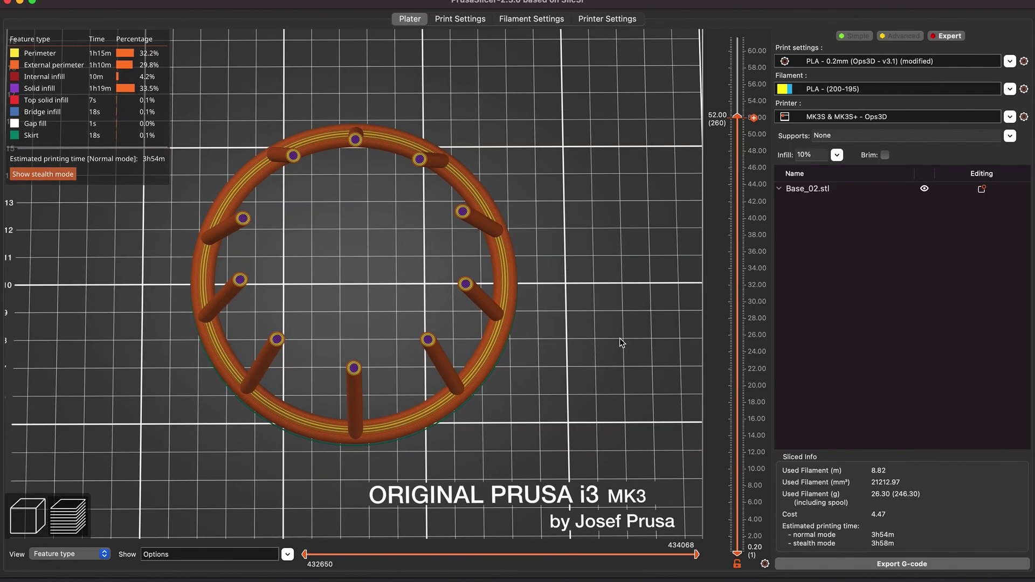
{"action": "scroll", "coordinate": [619, 338], "scroll_direction": "down", "scroll_amount": 3}
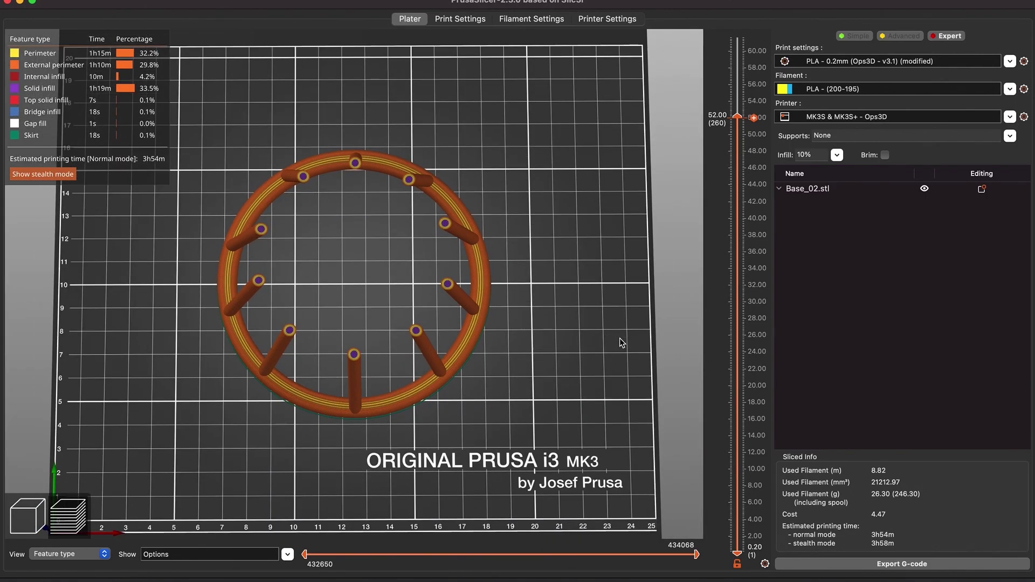